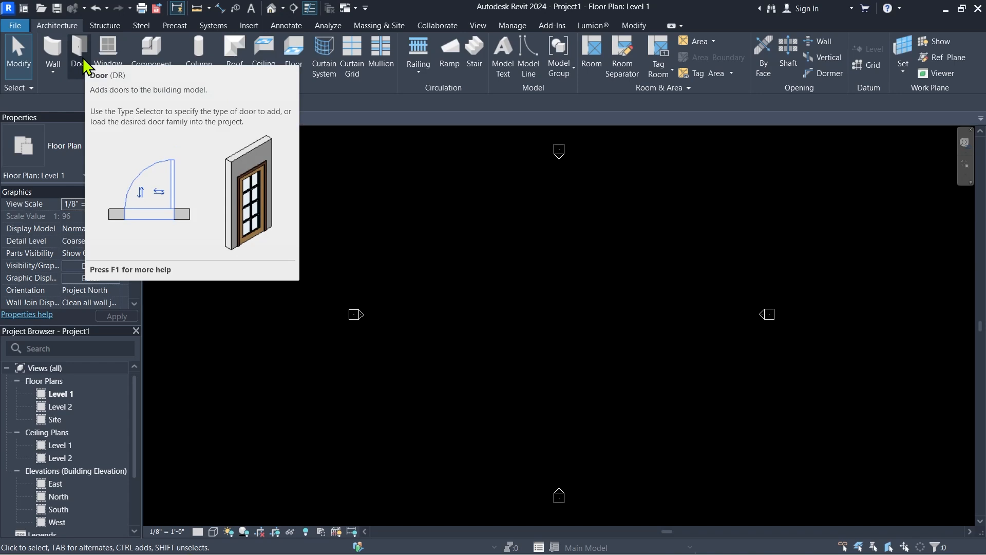
Choose the Single-Flush 34" x 84" type for new doors, then leave the Door command
click(78, 54)
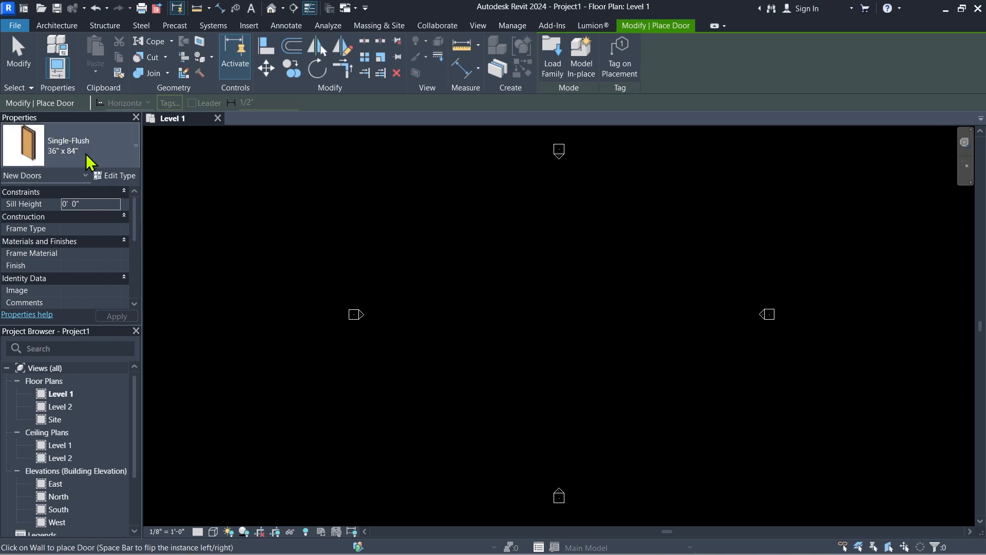
click(100, 142)
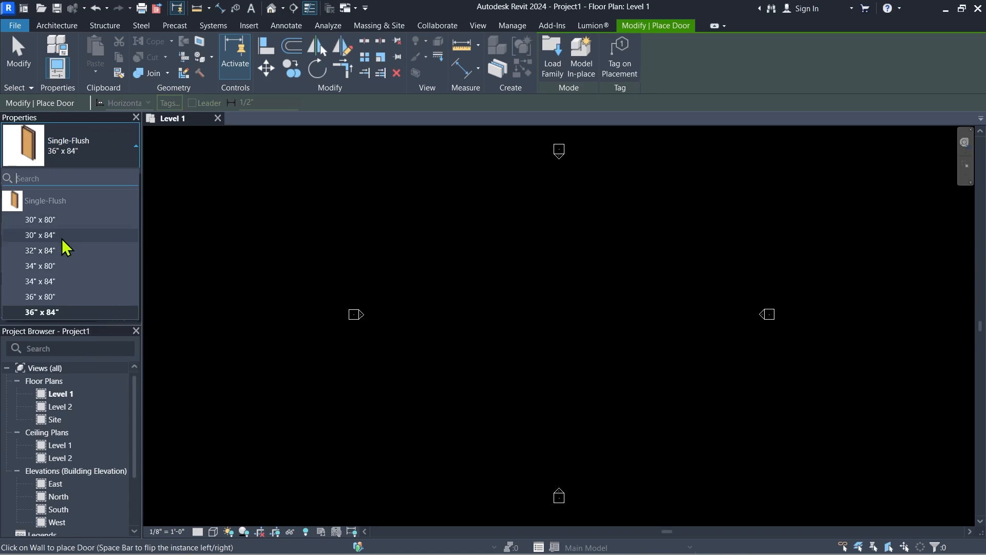
click(61, 282)
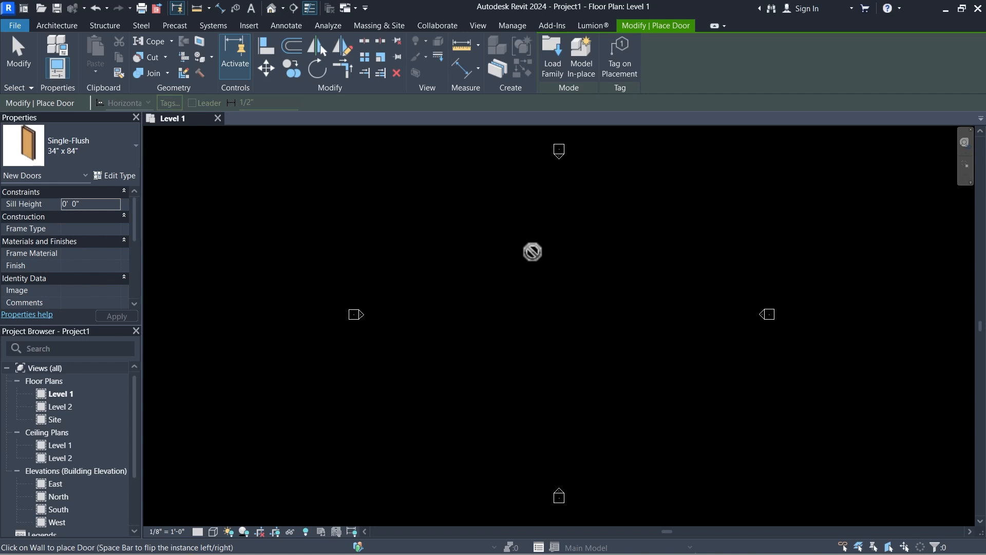
key(Escape)
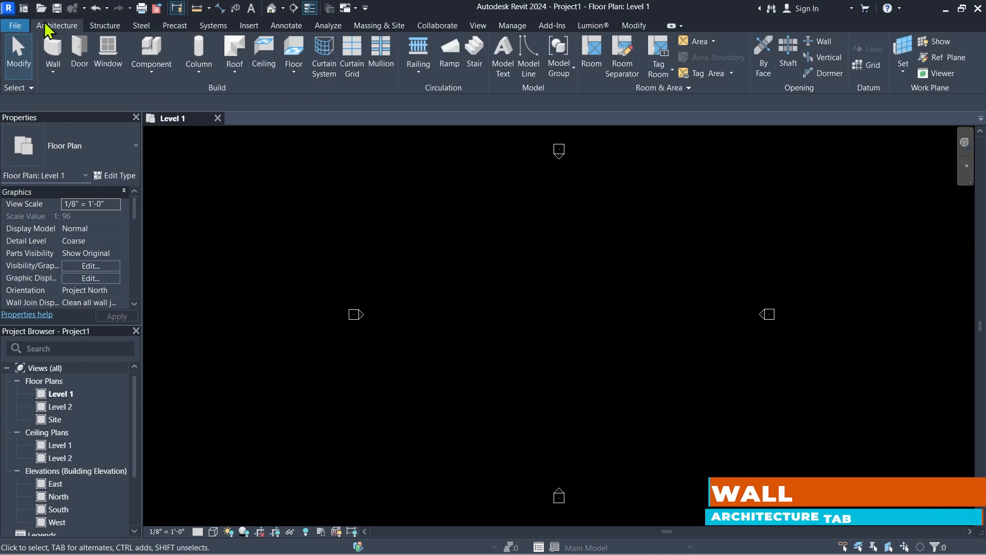
Draw a horizontal Basic Wall Generic - 8" about 56' long in the middle of the Level 1 plan
click(51, 51)
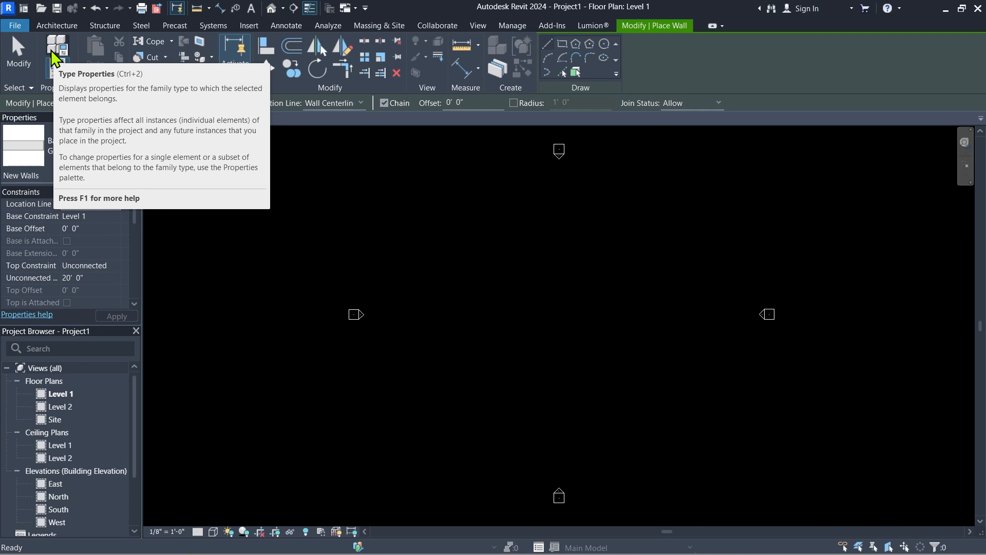
click(100, 153)
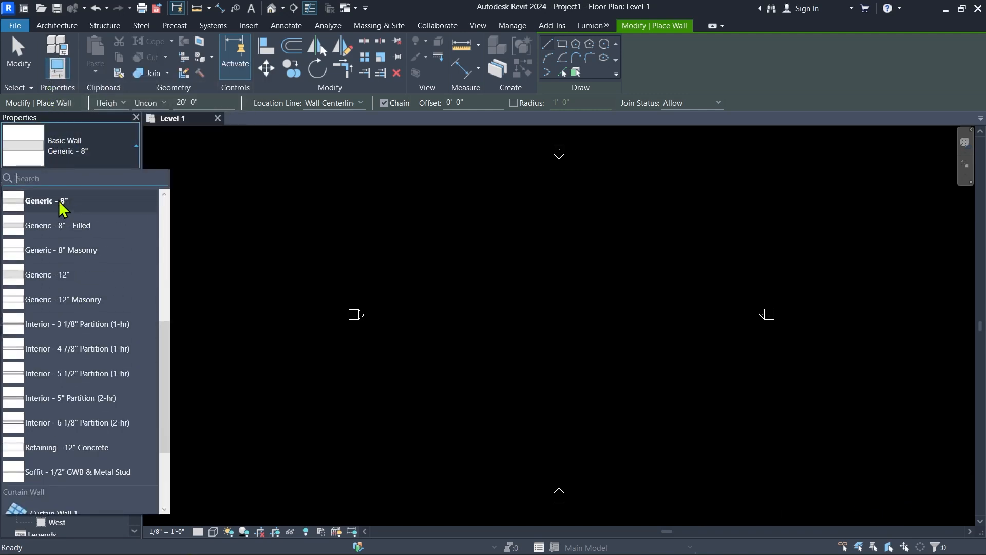
click(41, 202)
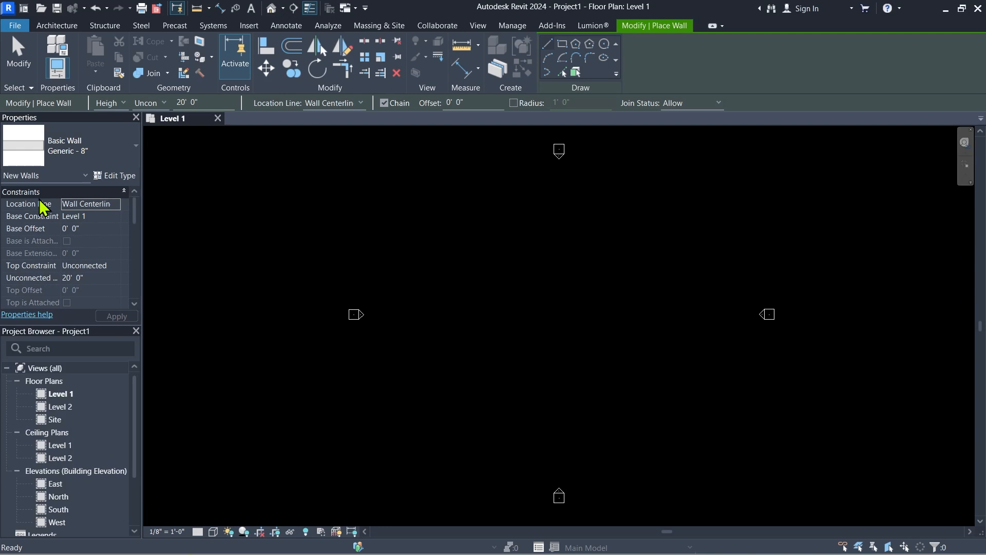
click(407, 305)
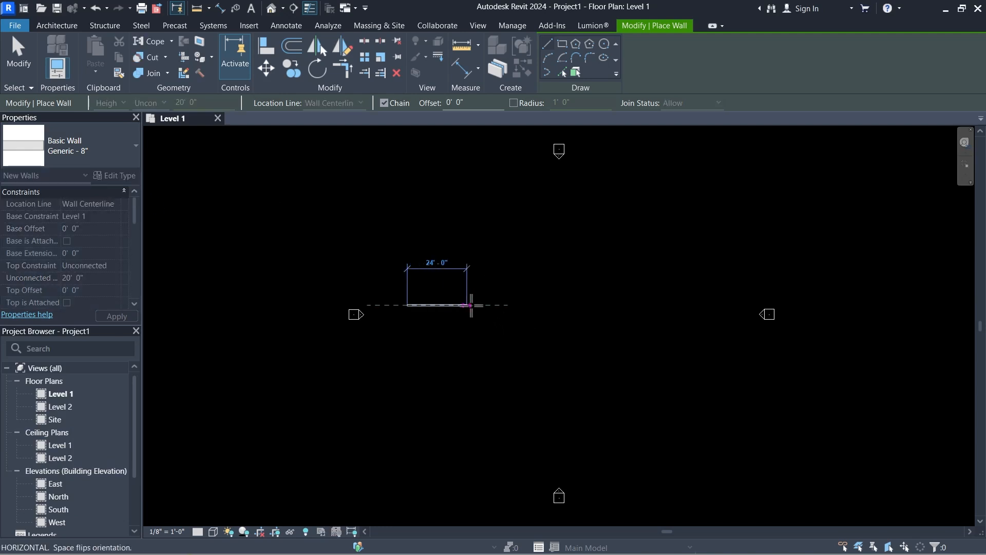
click(547, 305)
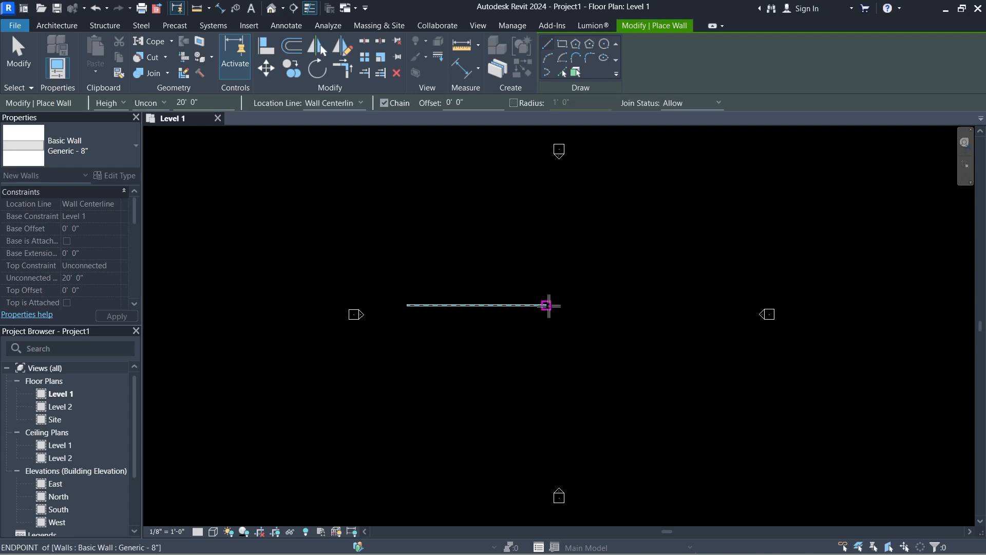
key(Escape)
key(Escape)
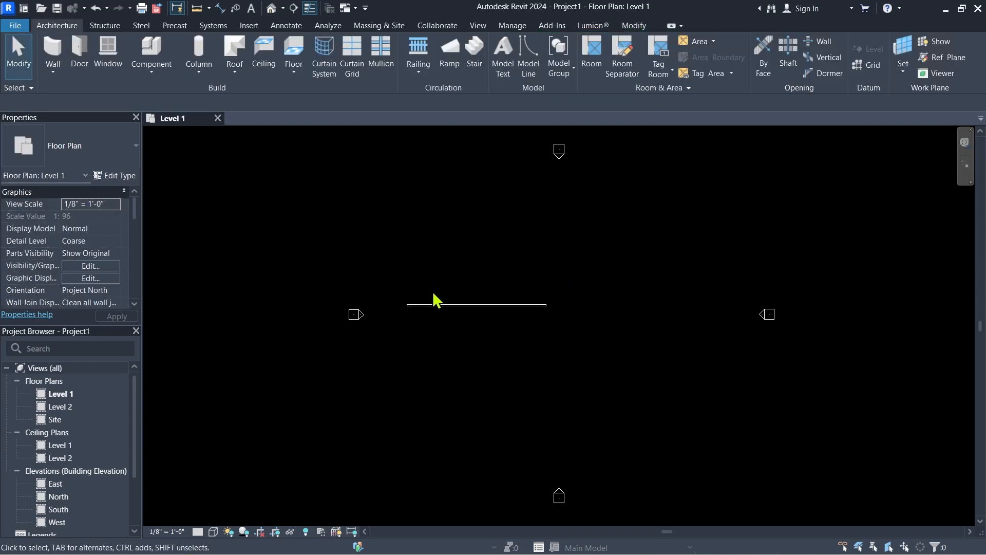
Set the wall's top constraint to Up to level: Level 2 and apply it
click(439, 303)
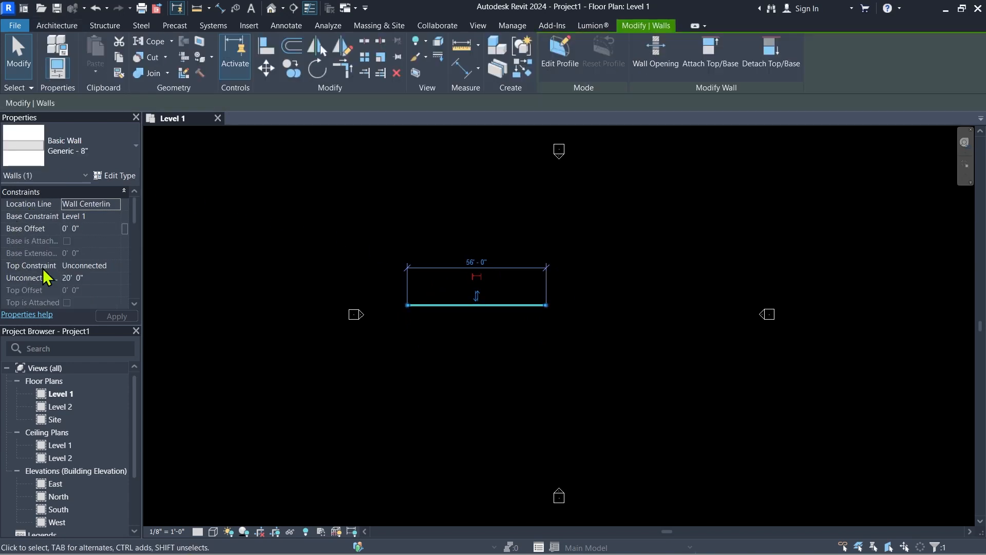
click(115, 265)
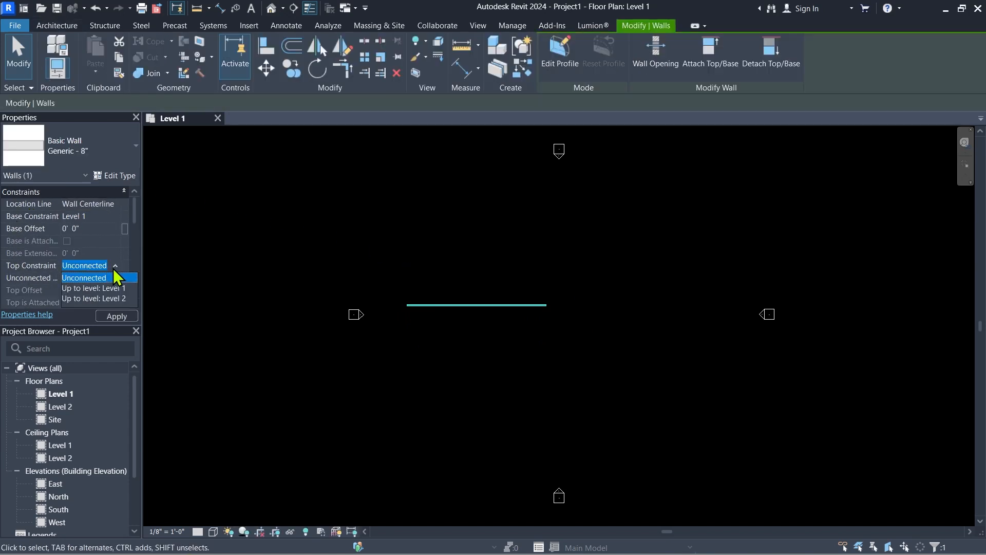
click(109, 301)
click(116, 315)
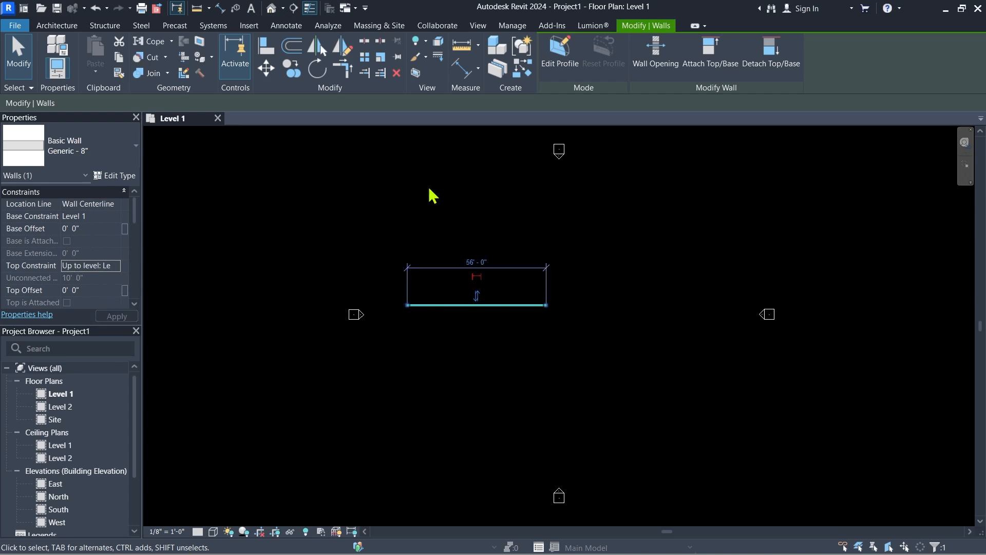
click(534, 338)
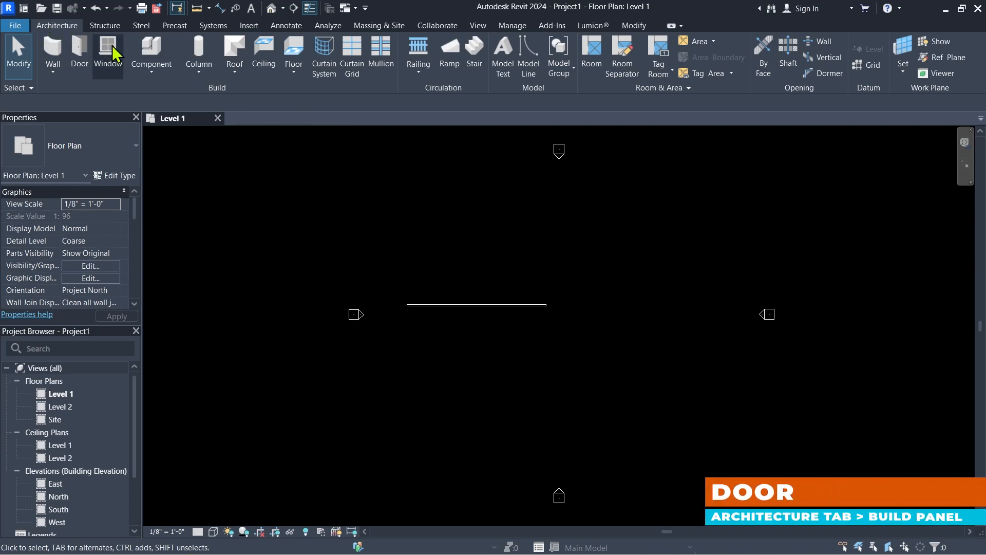
Place two Single-Flush 34" x 84" doors swinging above the wall, the first about 6' from its left end, the second about 5'-2" further
click(80, 49)
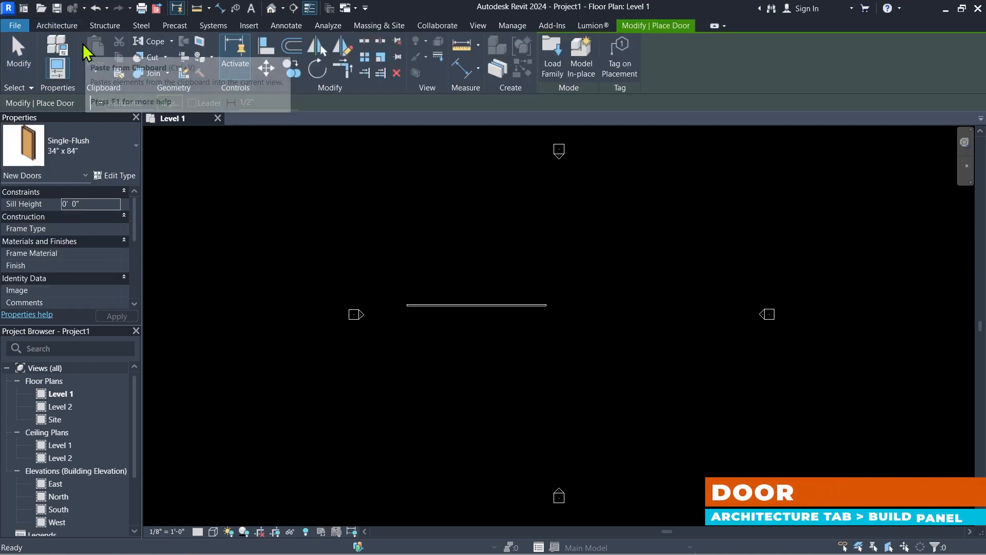
click(58, 24)
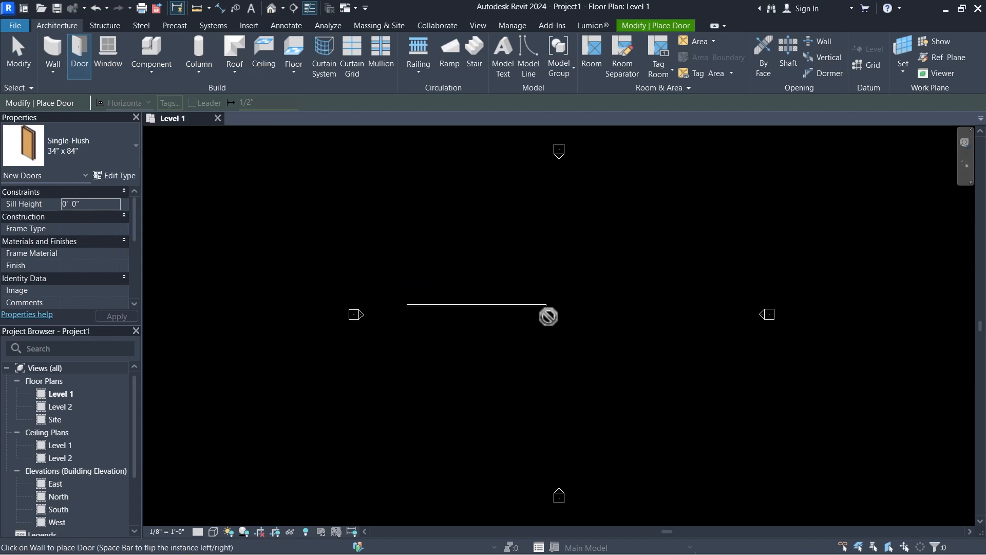
scroll(418, 324, up, 4)
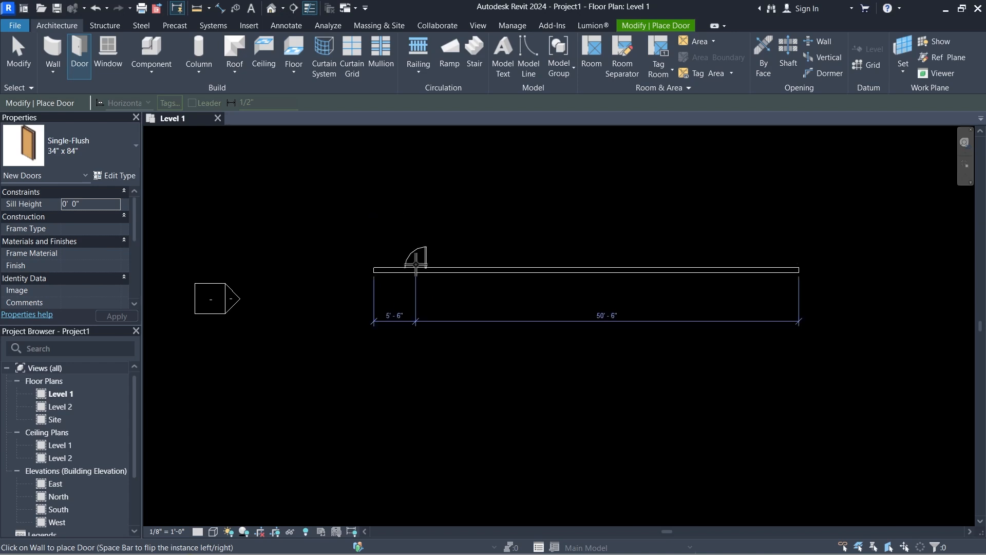
scroll(419, 265, up, 2)
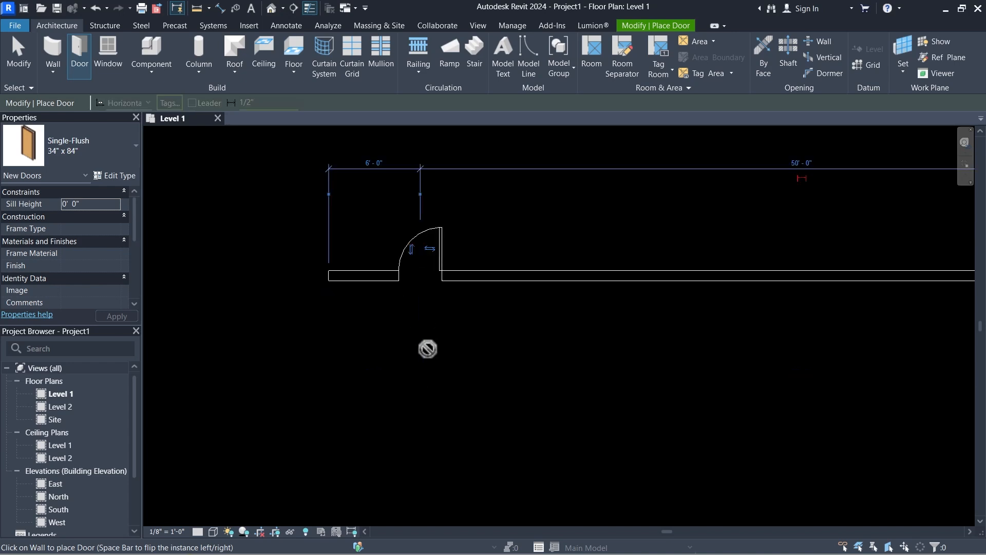
middle_drag(479, 341, 331, 346)
scroll(260, 272, up, 1)
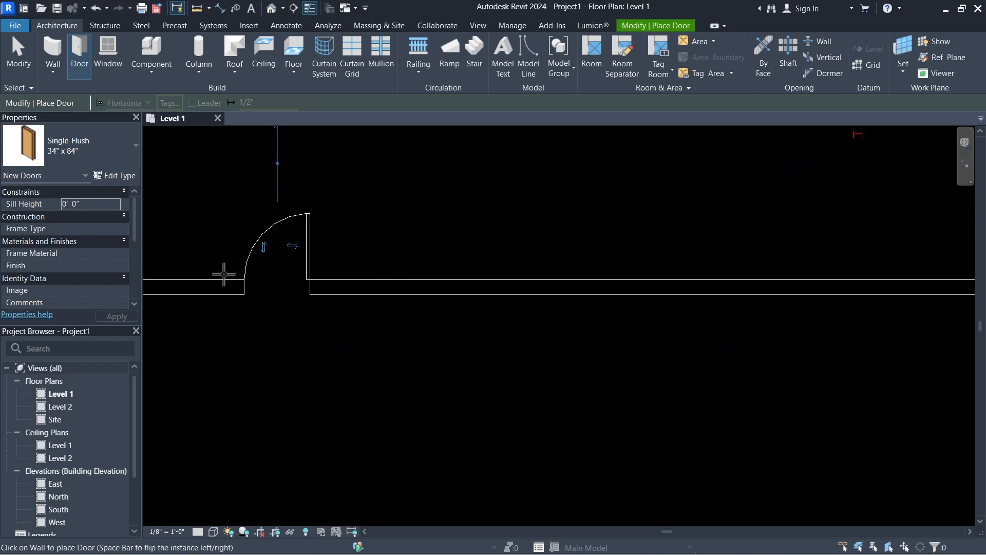
click(398, 276)
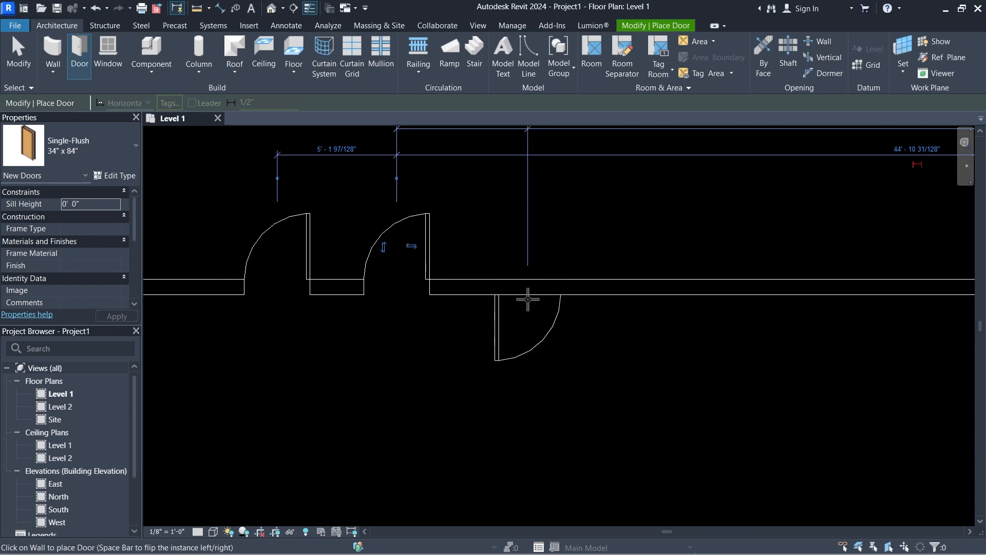
Place a third door swinging below the wall about 5'-8" from the second, and a fourth swinging above it about 8'-6" further right
middle_drag(677, 378, 618, 415)
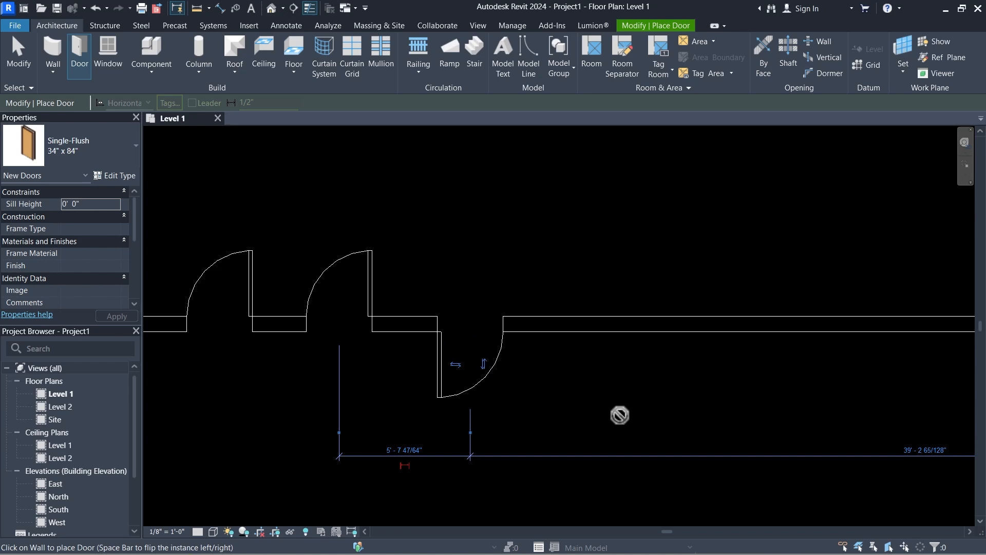
scroll(619, 415, down, 1)
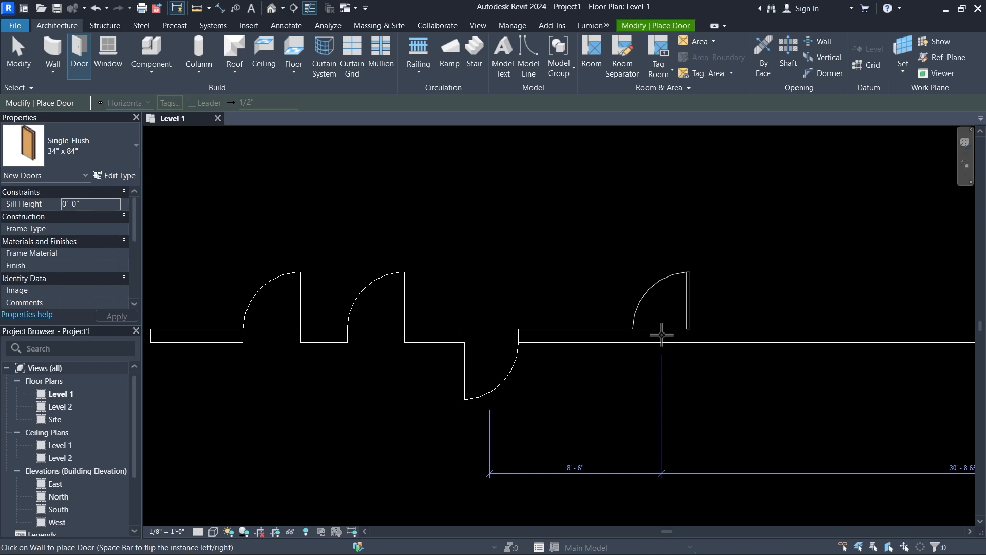
click(662, 335)
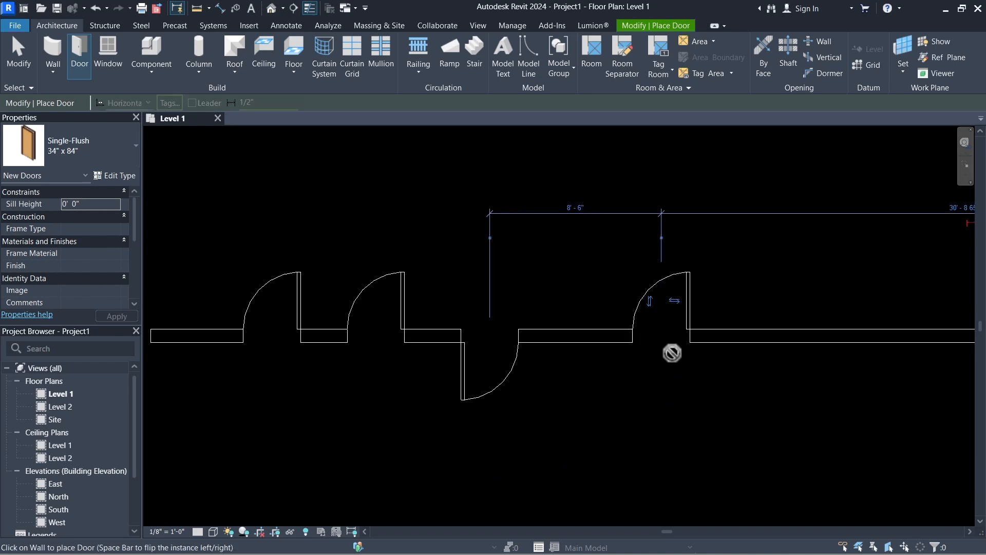
key(Escape)
key(Escape)
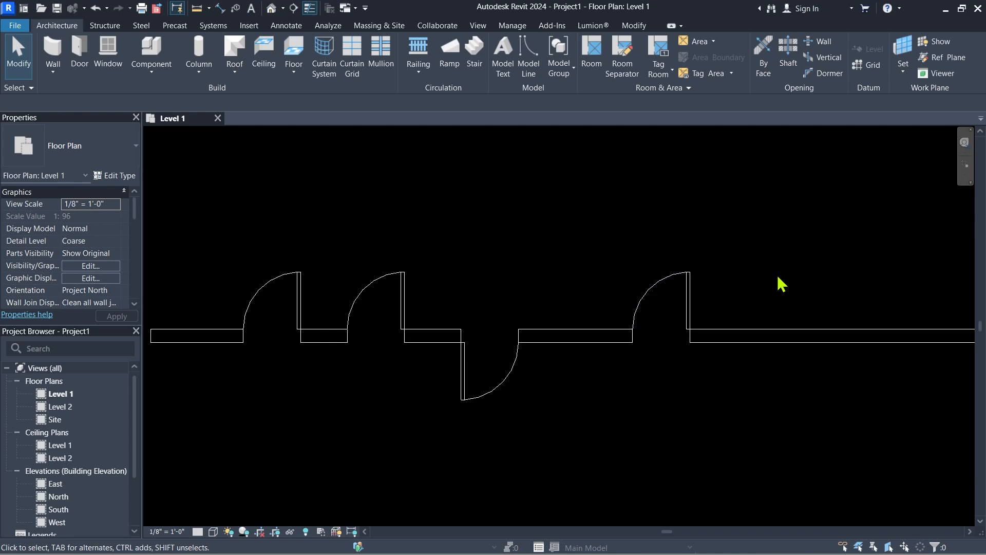
Flip the fourth door so it is hinged on its left side and swings below the wall
click(695, 307)
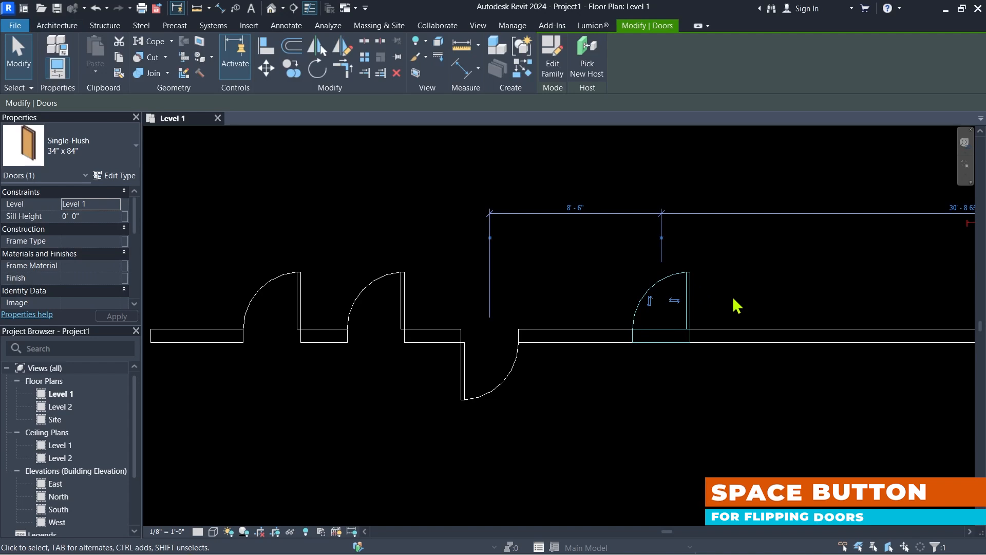
key(space)
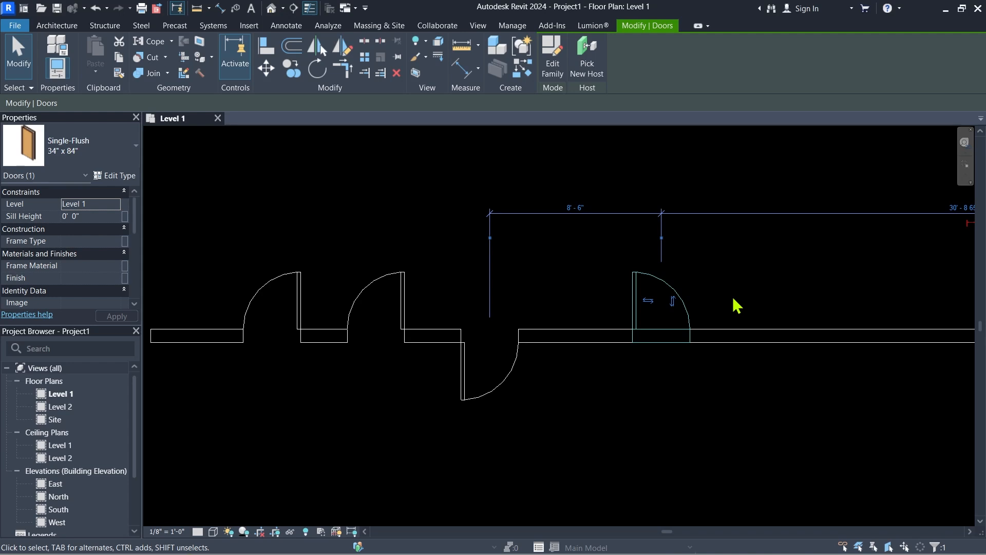
key(space)
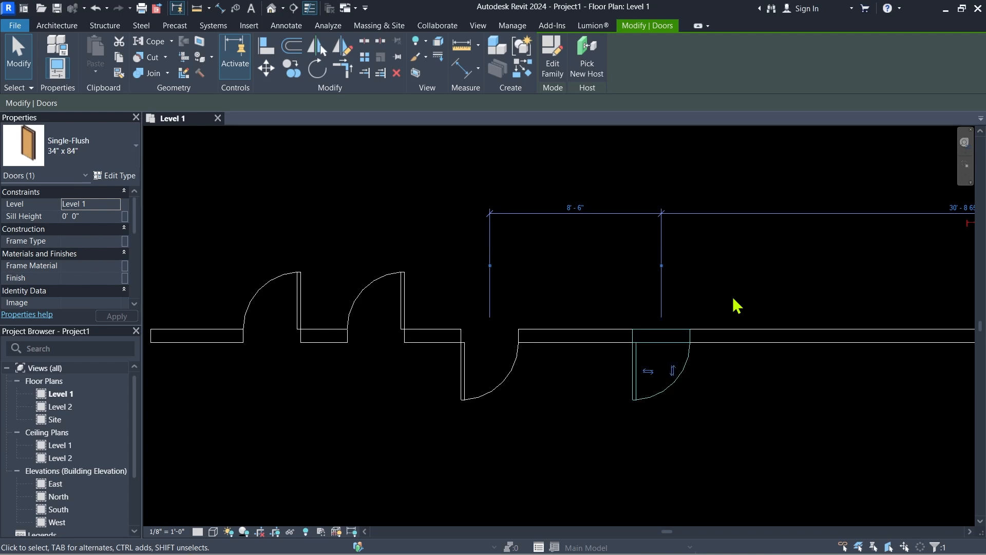
key(Escape)
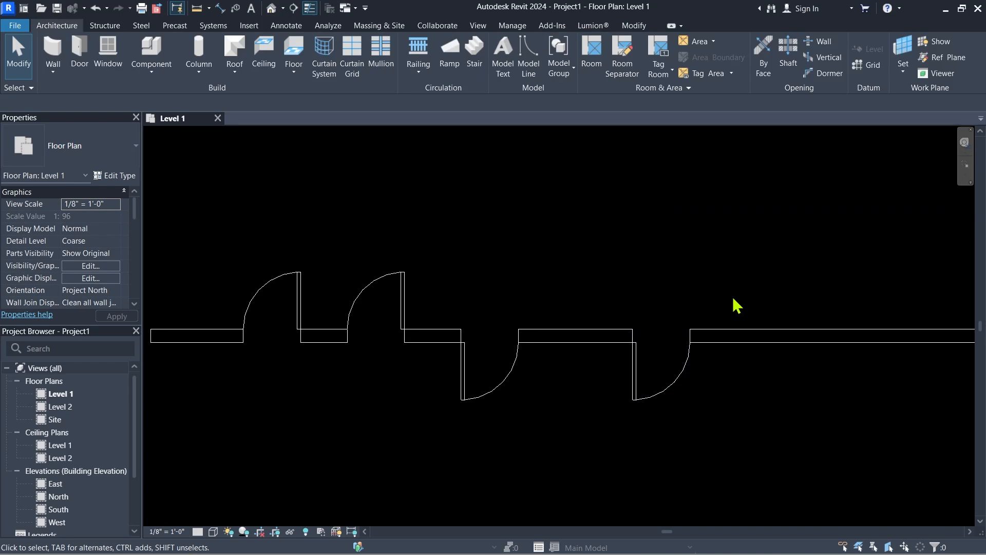
Cycle the fourth door through its flip orientations back to left-hinged and swinging below the wall
click(651, 397)
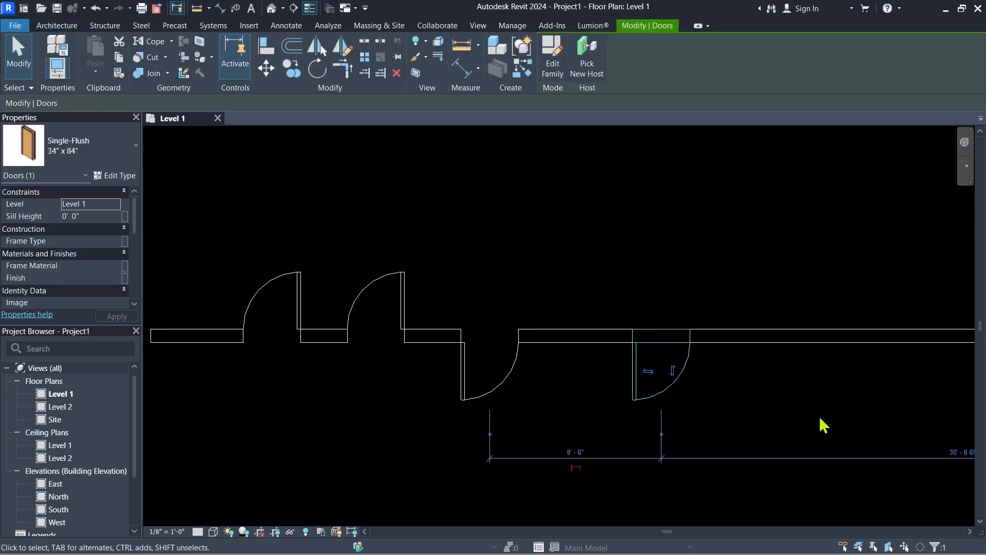
key(space)
key(space)
key(space)
key(space)
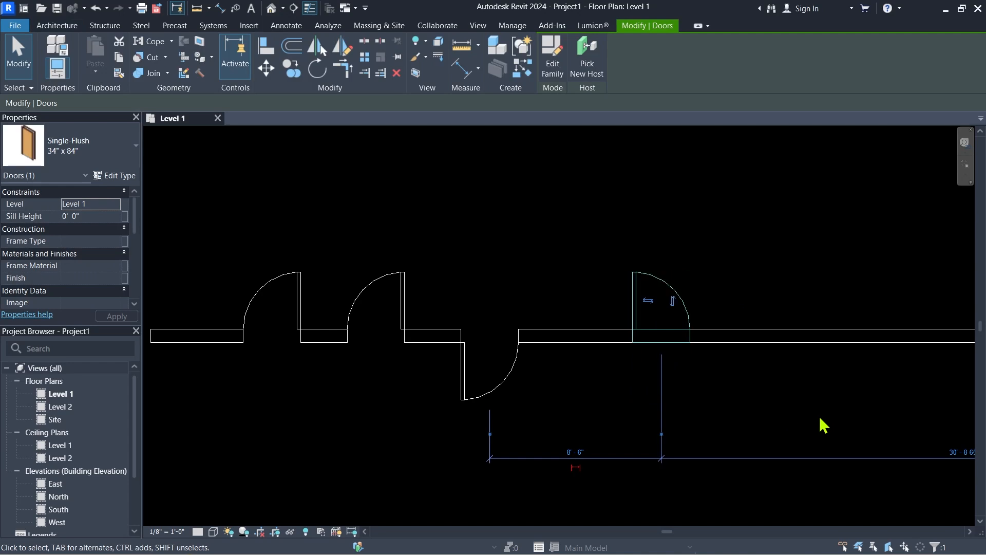
key(space)
key(space)
key(space)
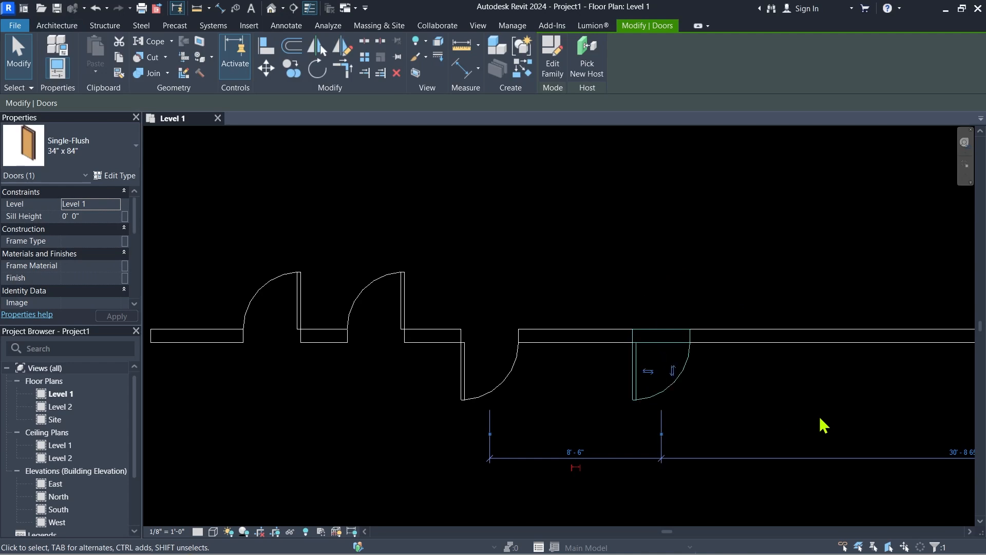
key(Escape)
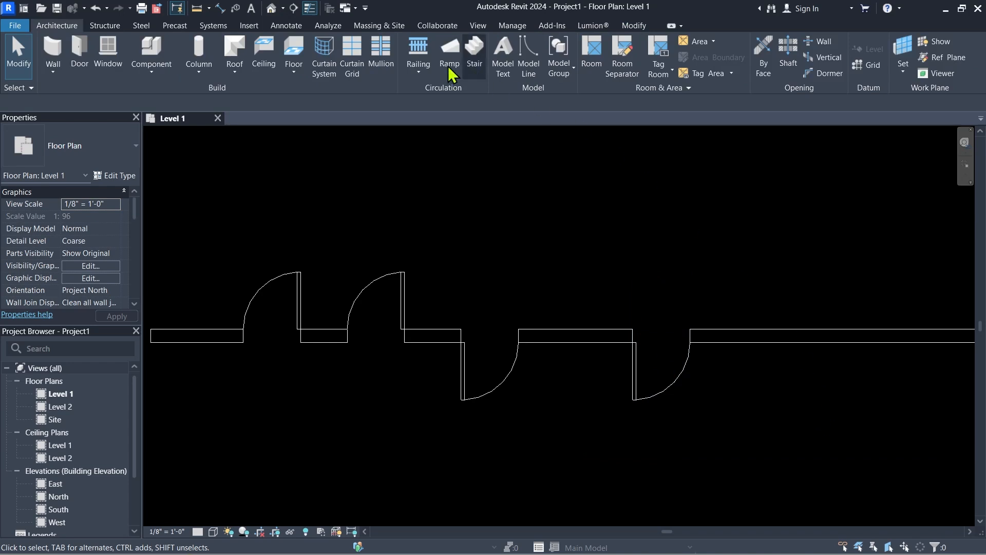
Open the default 3D view of the wall and set its visual style to Shaded
click(272, 9)
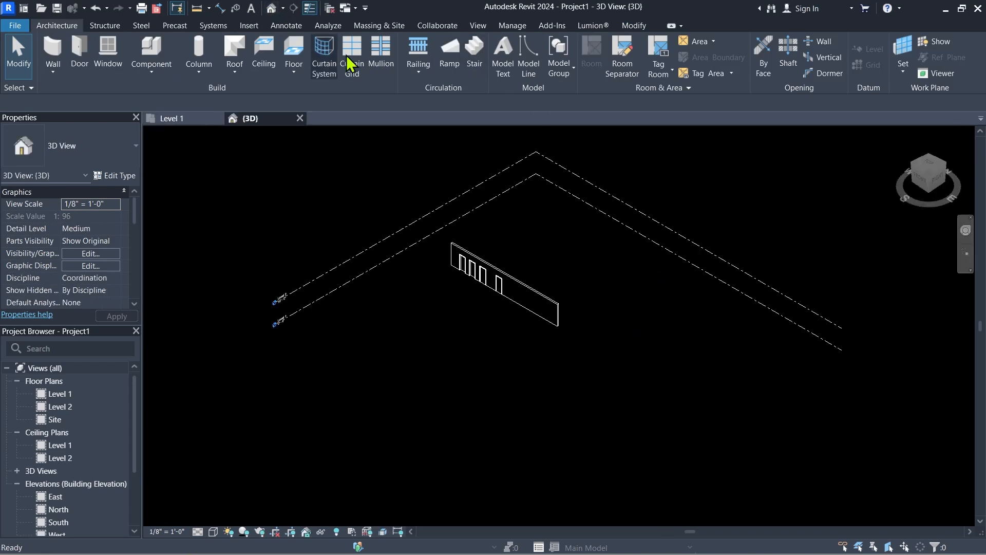
scroll(502, 285, up, 4)
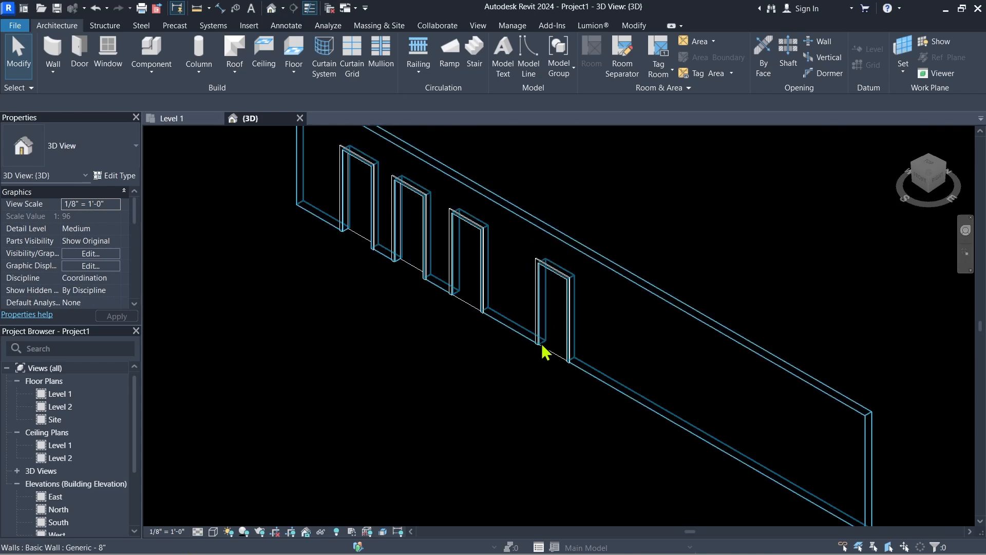
click(213, 532)
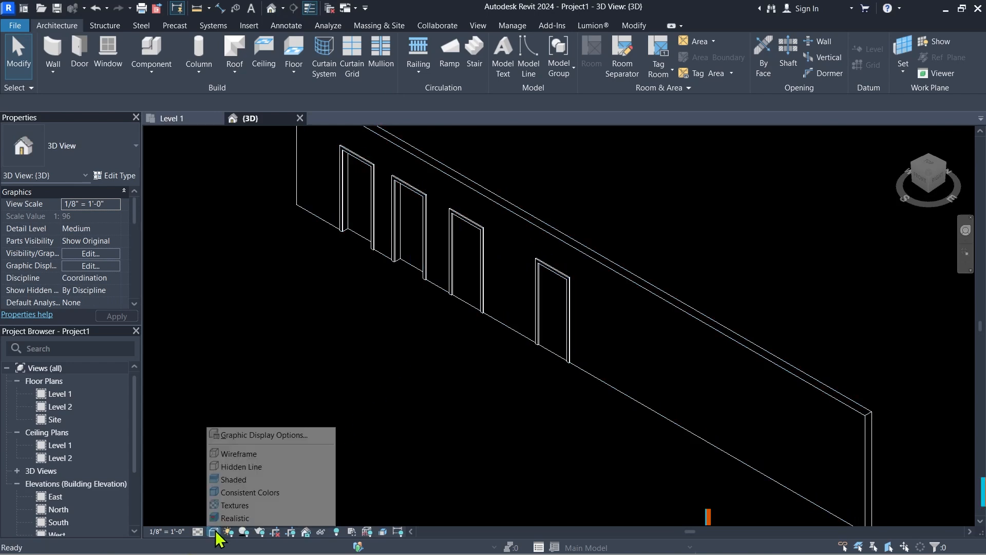
click(234, 479)
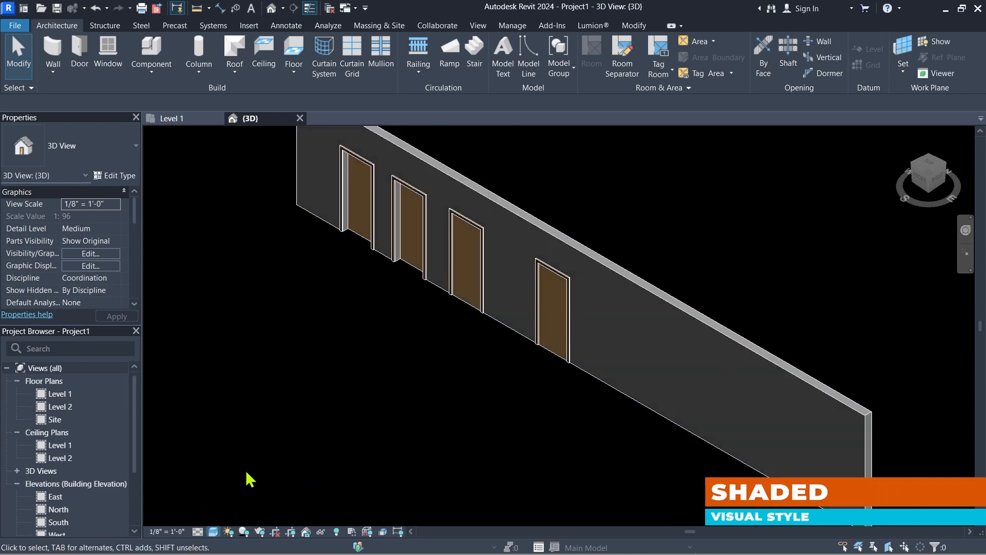
scroll(354, 380, down, 5)
shift+middle_drag(458, 418, 509, 389)
scroll(509, 389, up, 3)
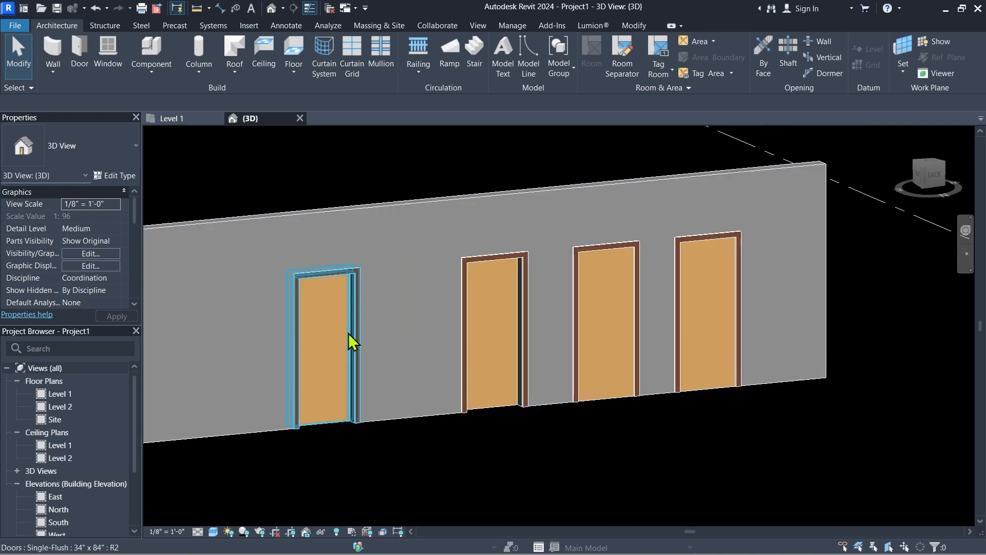
Inspect the constraints of the door standing farthest from the others, and examine the Level 1 datum that hosts it
click(350, 343)
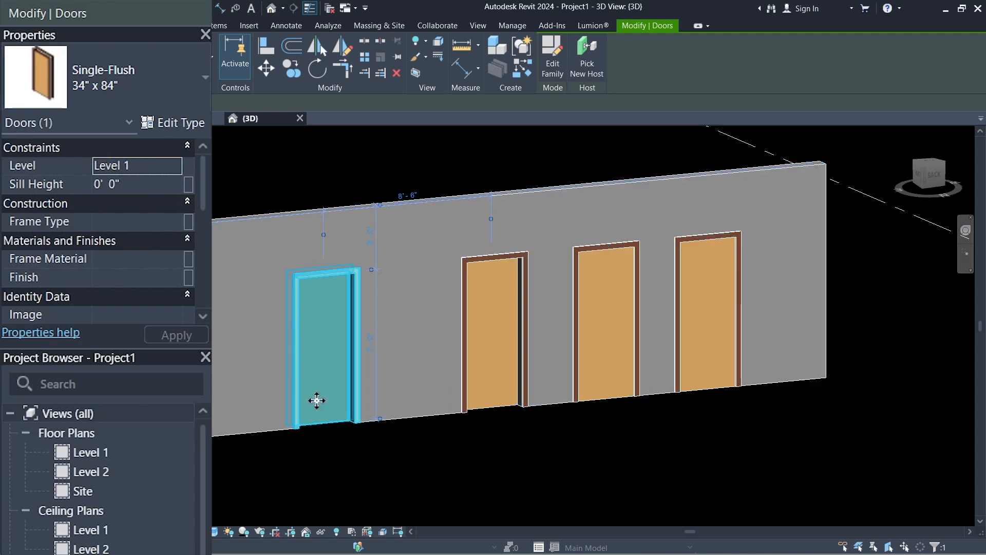
scroll(668, 347, down, 2)
scroll(670, 346, down, 2)
scroll(796, 382, down, 2)
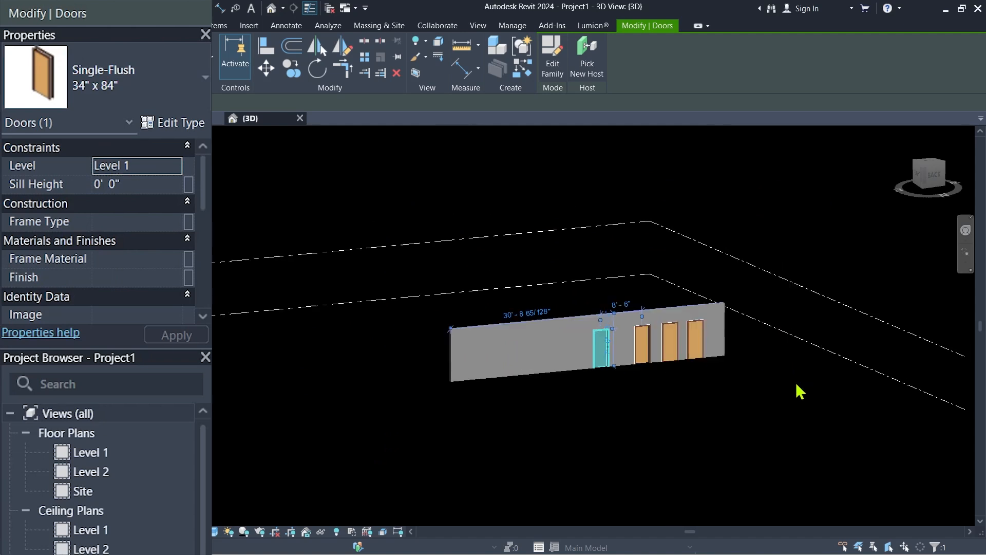
middle_drag(796, 382, 790, 323)
scroll(319, 311, up, 3)
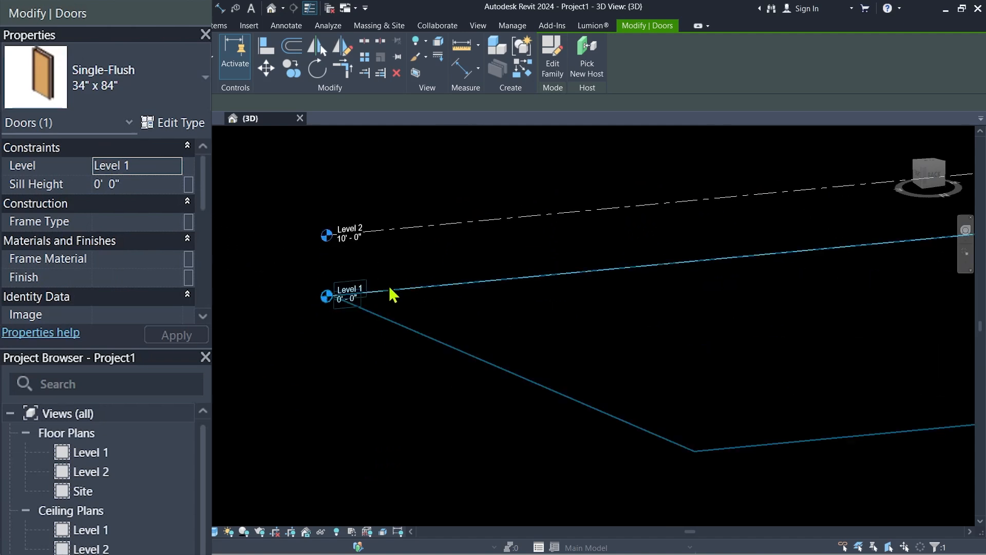
middle_drag(566, 326, 294, 278)
click(305, 271)
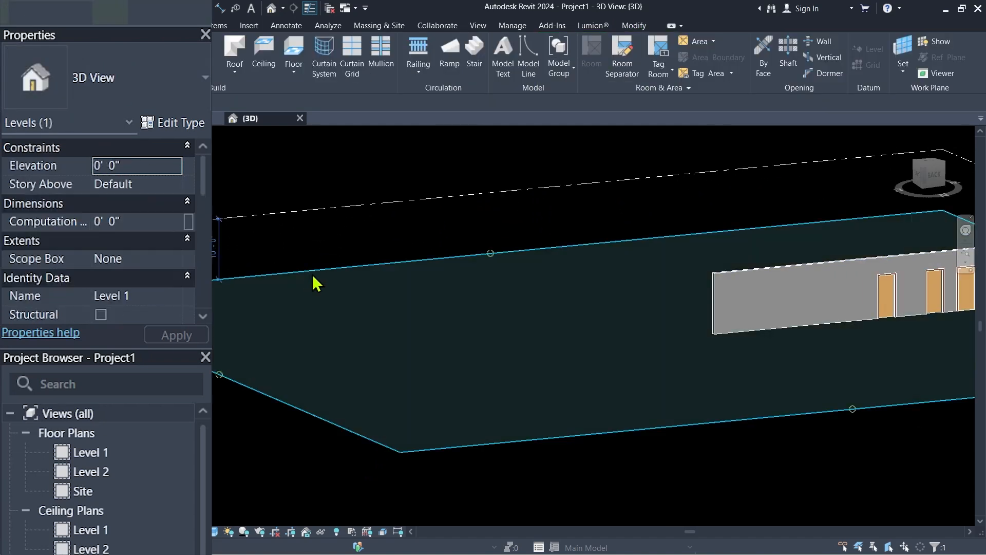
scroll(903, 308, up, 4)
middle_drag(903, 308, 280, 319)
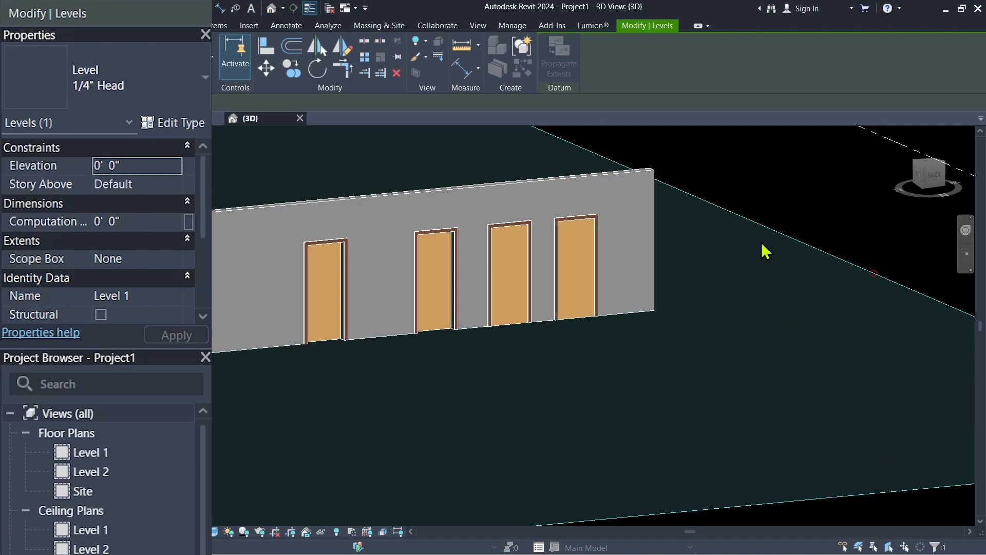
click(778, 208)
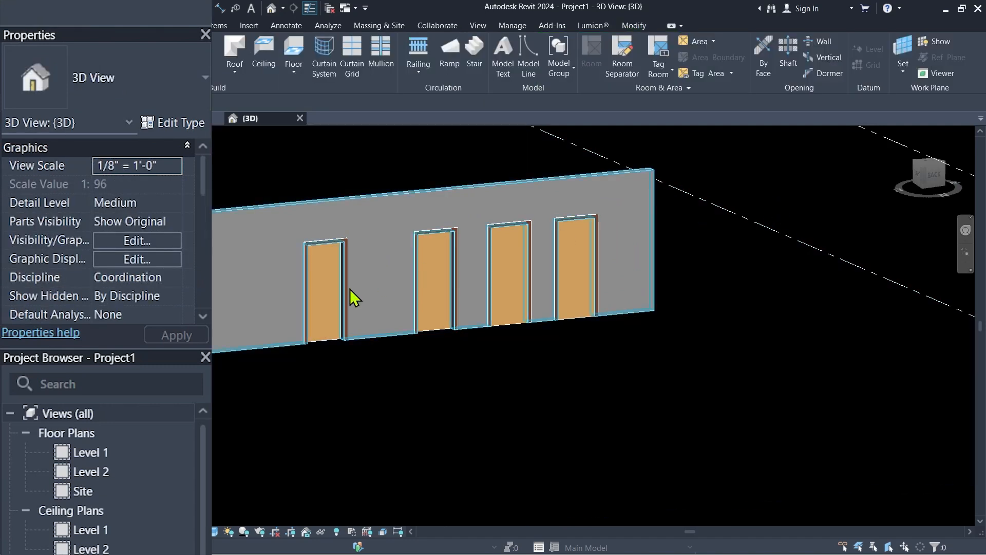
Try to reassign the door farthest from the others to Level 2
click(308, 321)
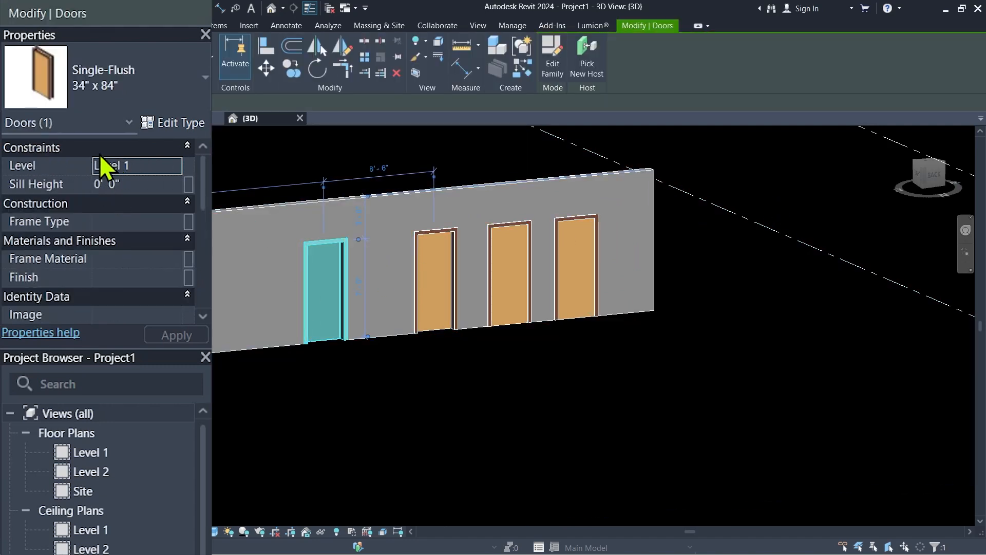
click(174, 165)
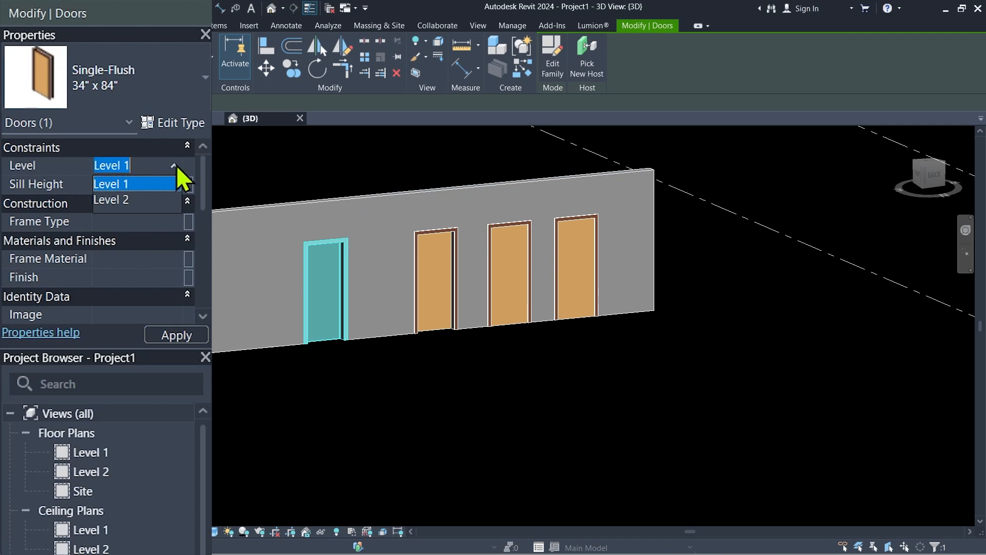
click(142, 199)
click(170, 337)
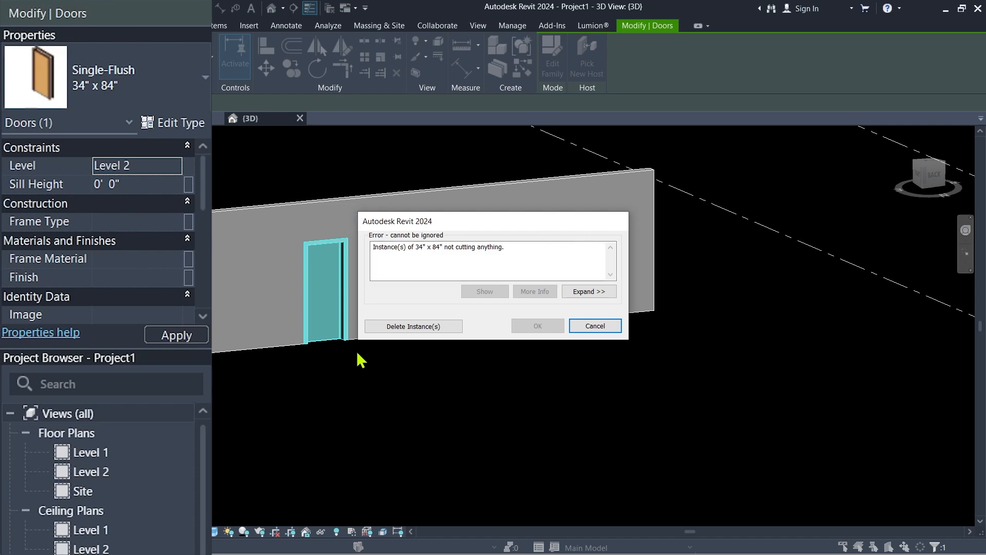
click(612, 329)
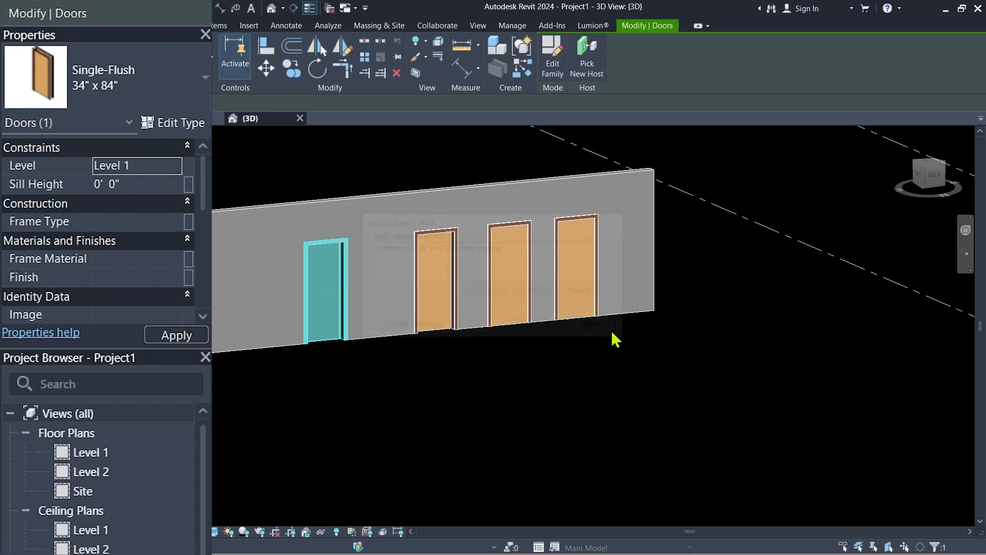
click(624, 364)
Set the wall's top constraint to Unconnected and its unconnected height to 20'
click(402, 206)
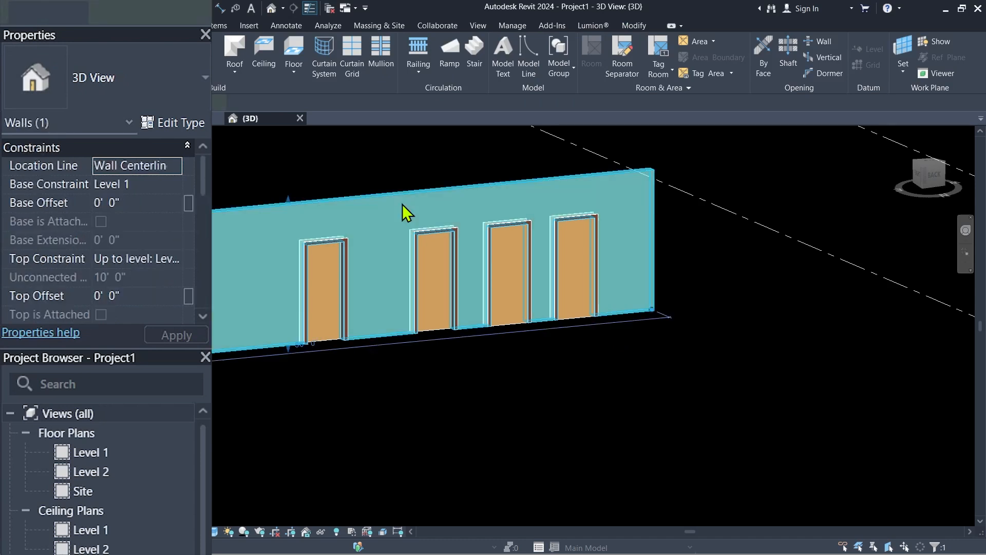
click(183, 260)
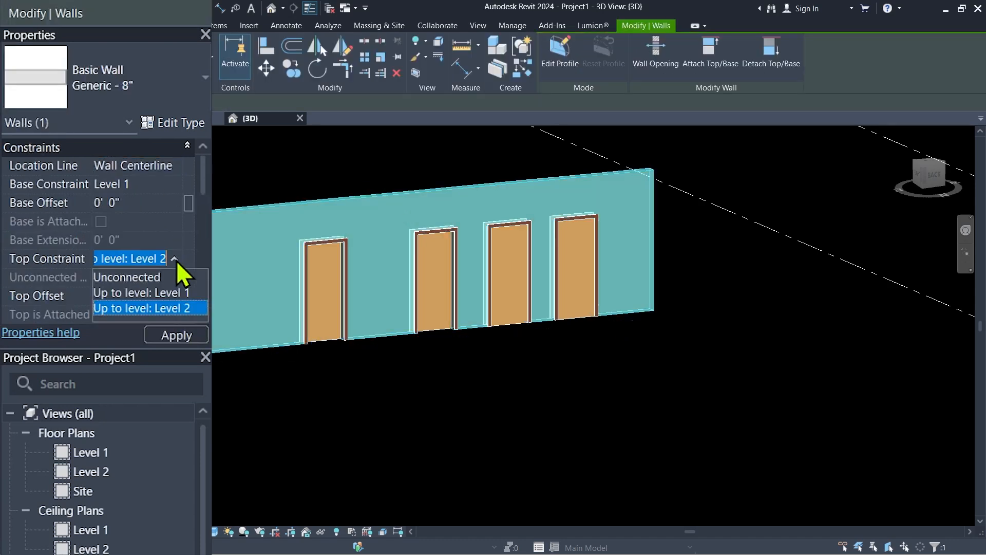
click(154, 280)
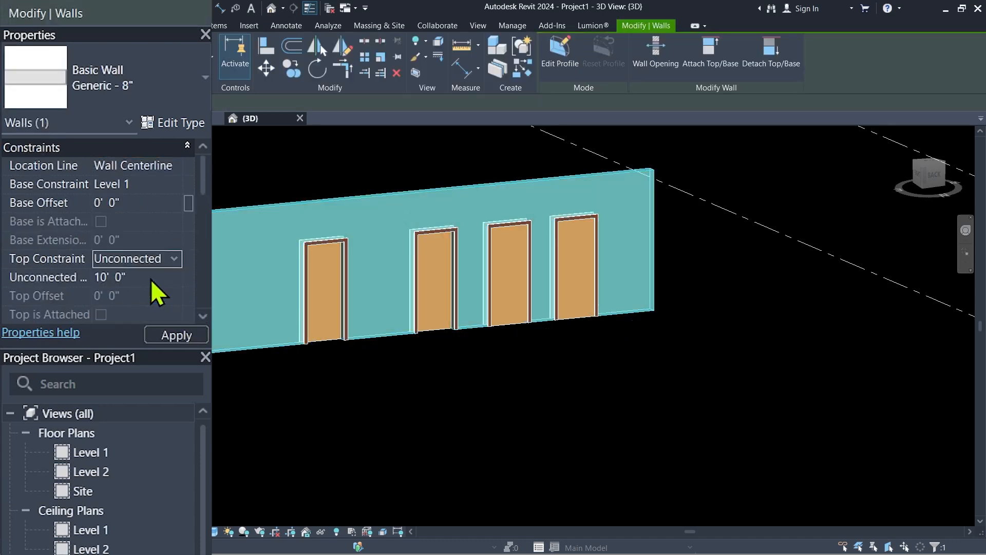
click(150, 278)
text(20)
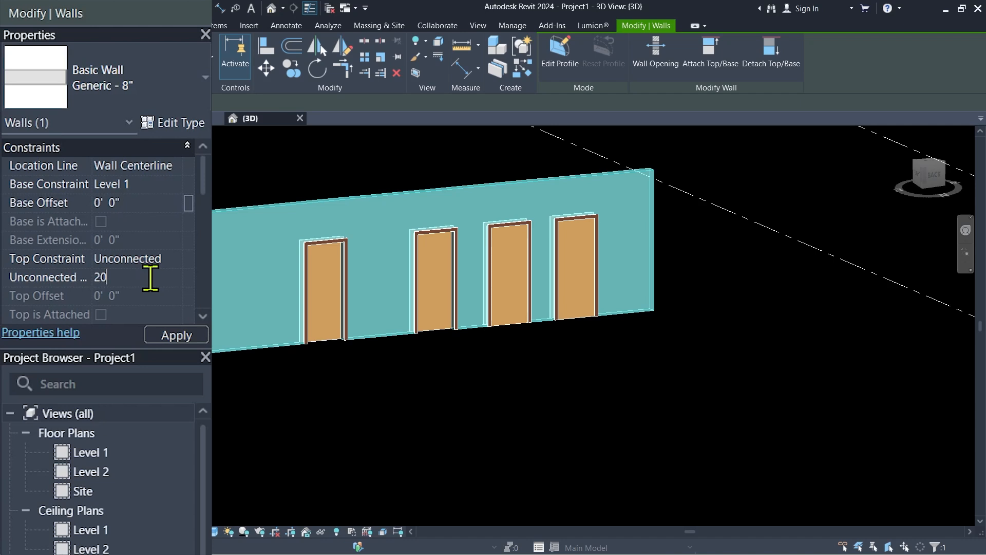
key(Return)
click(582, 435)
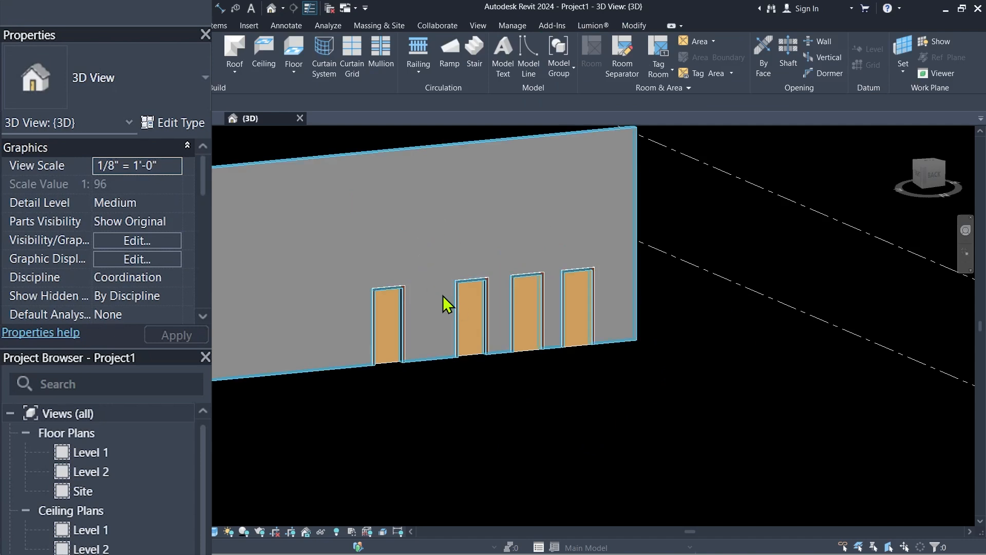
Reassign the third door, the one nearest the widely spaced door, to Level 2
click(470, 313)
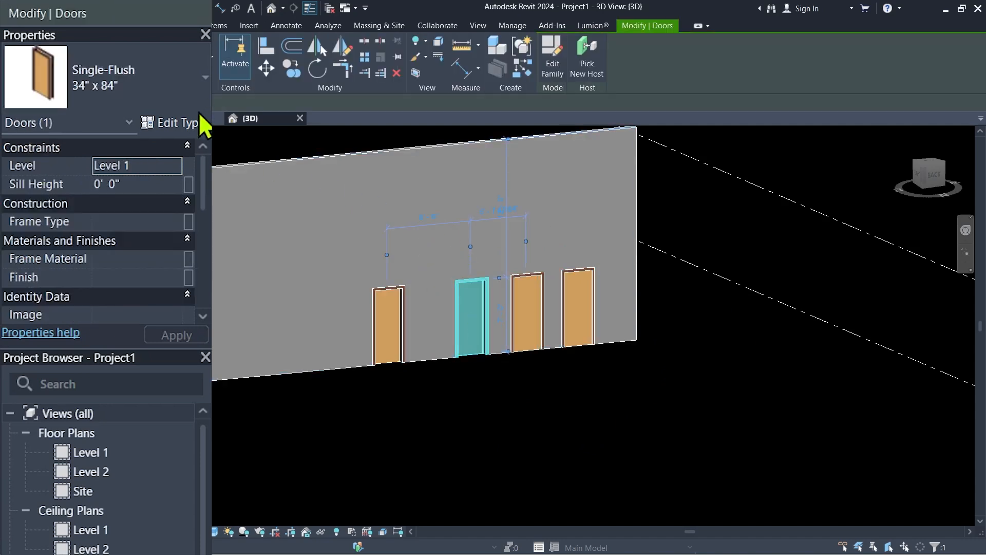
click(175, 165)
click(144, 200)
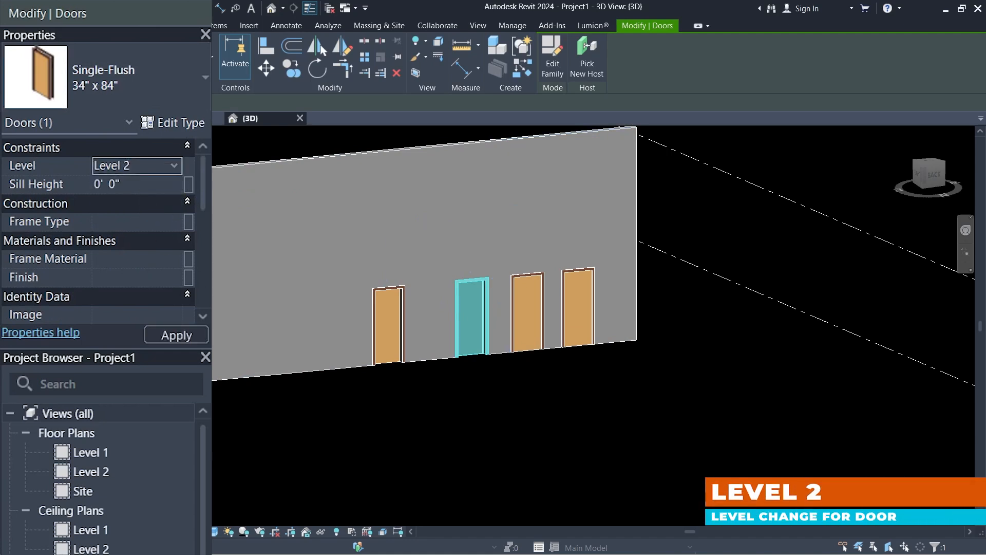
click(549, 445)
scroll(591, 236, up, 2)
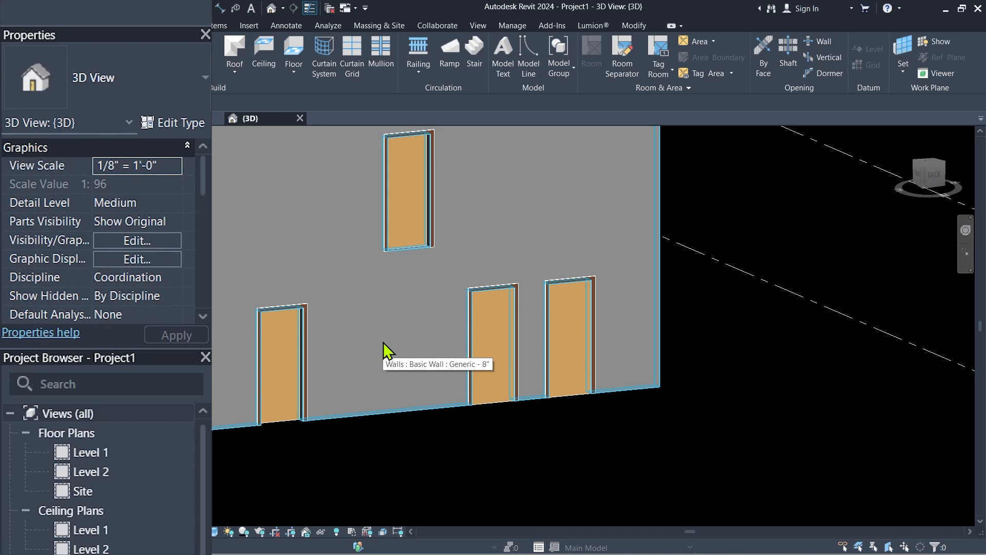
Set the sill height of the middle ground-level door to 1' and check the gap beneath it
click(482, 351)
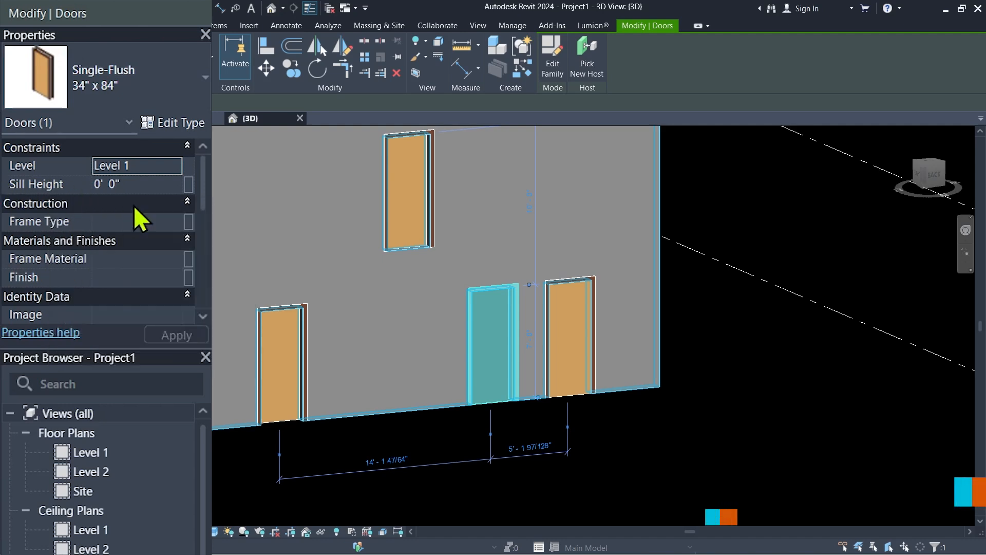
click(146, 188)
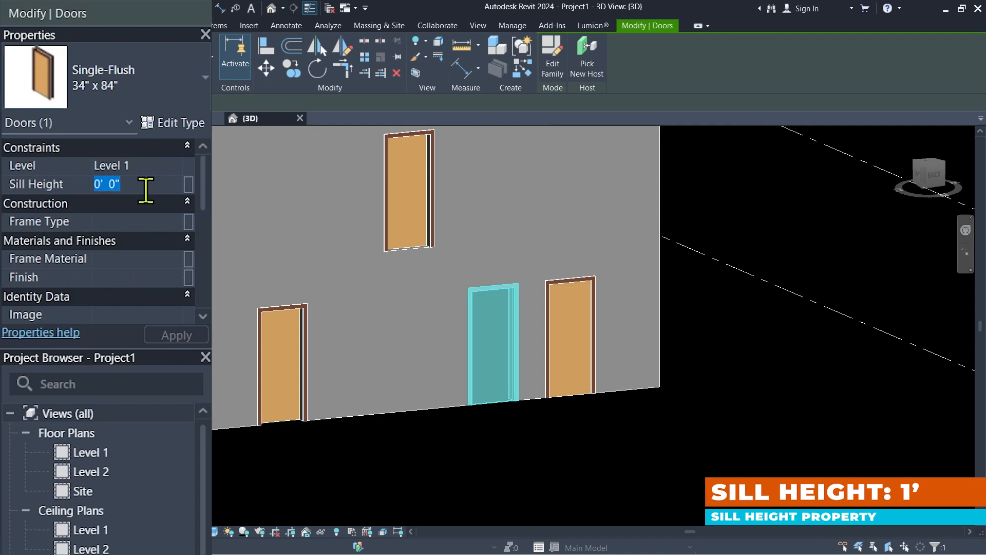
text(1)
key(Tab)
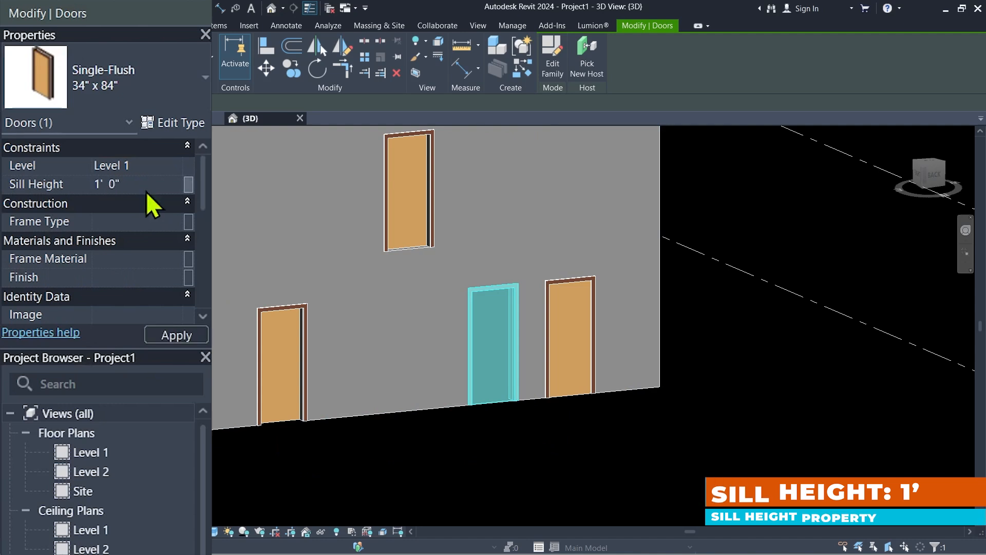
click(574, 476)
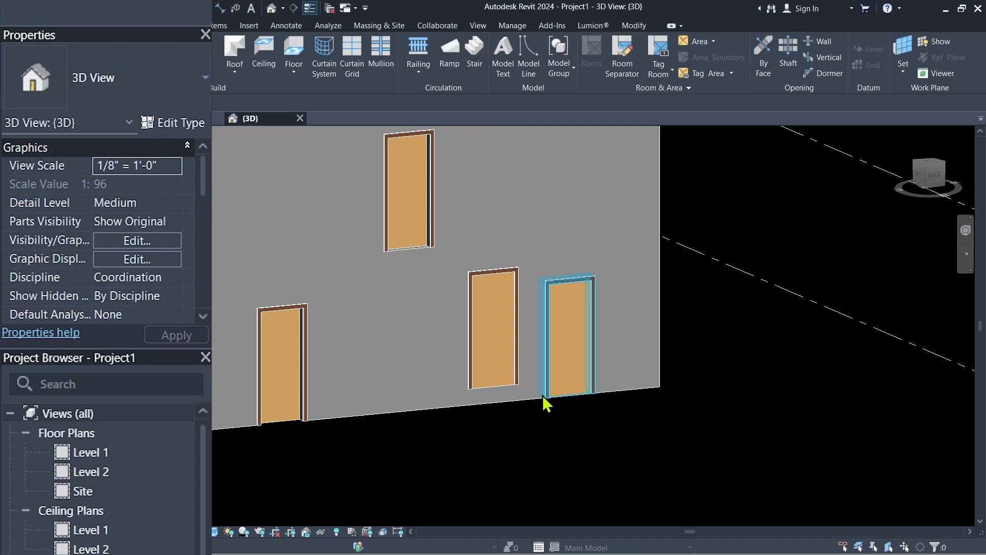
scroll(529, 389, up, 2)
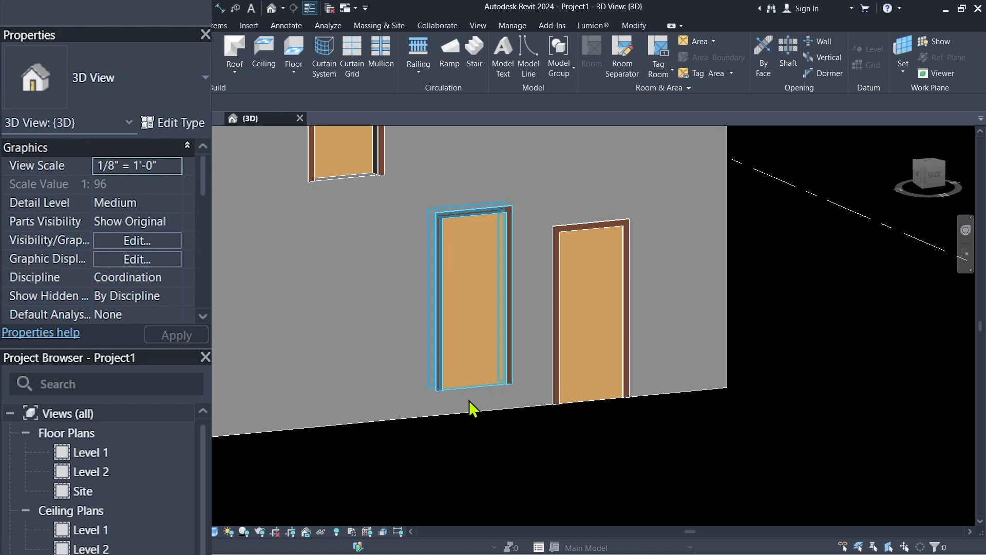
scroll(461, 396, up, 2)
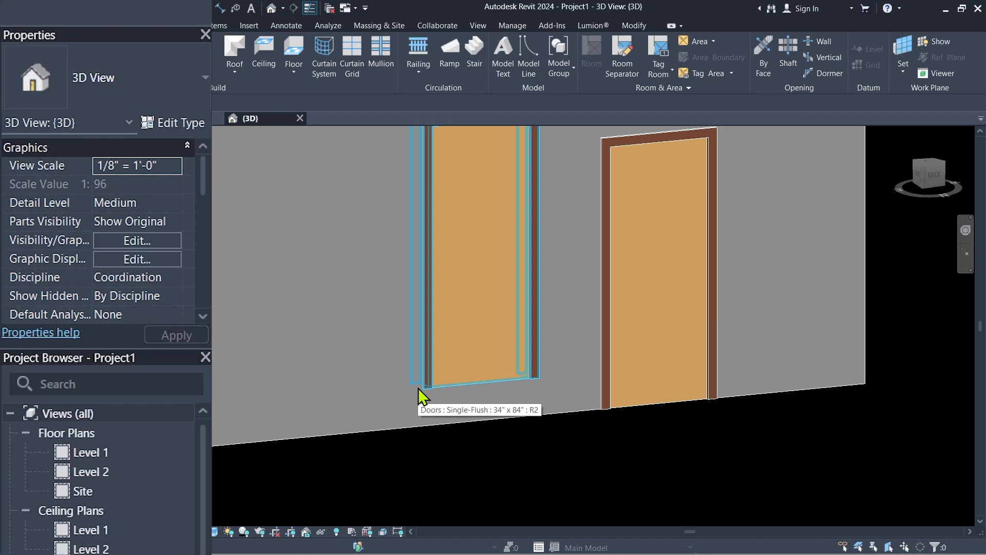
click(432, 356)
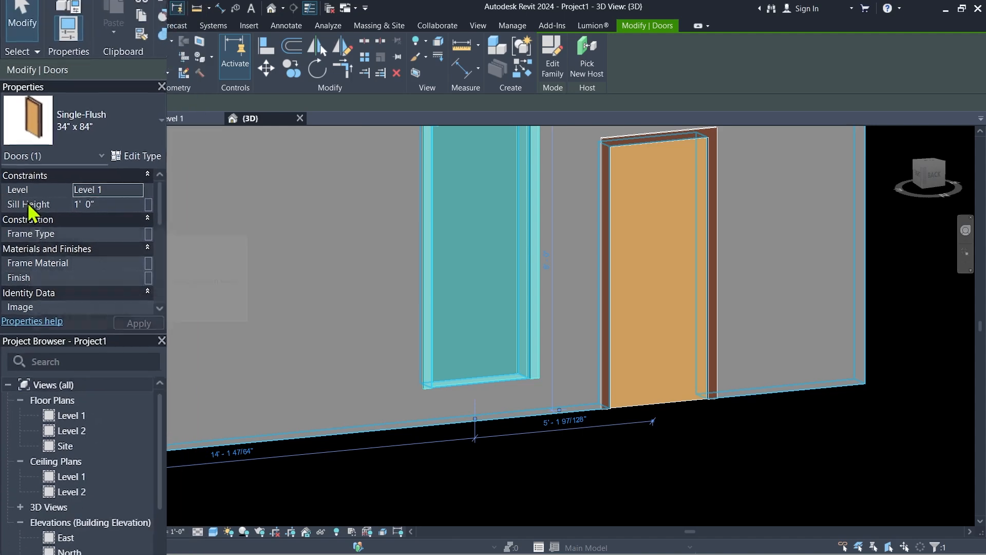
click(591, 501)
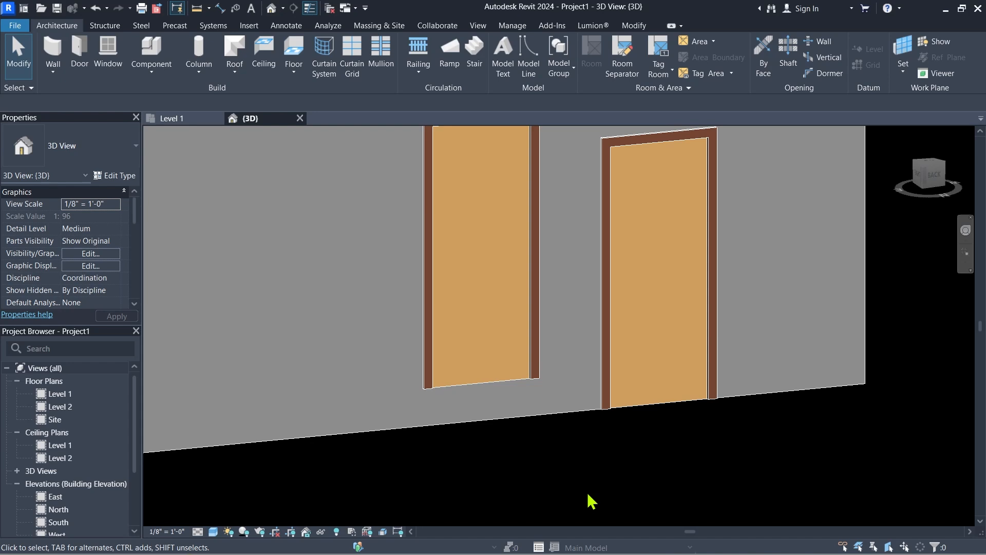
Start placing a new door and review the available Single-Flush door sizes, keeping the 34" x 84" type
scroll(616, 483, down, 5)
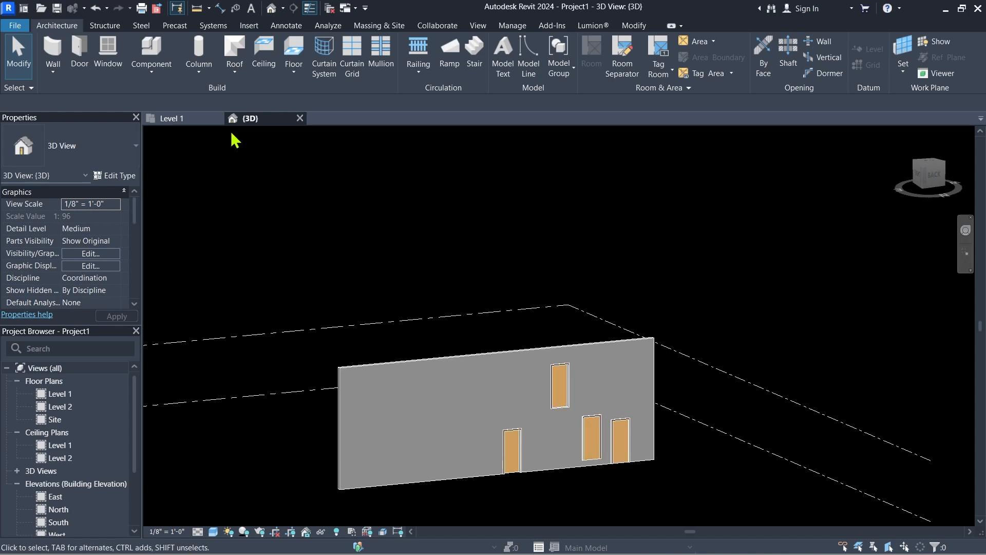
click(79, 52)
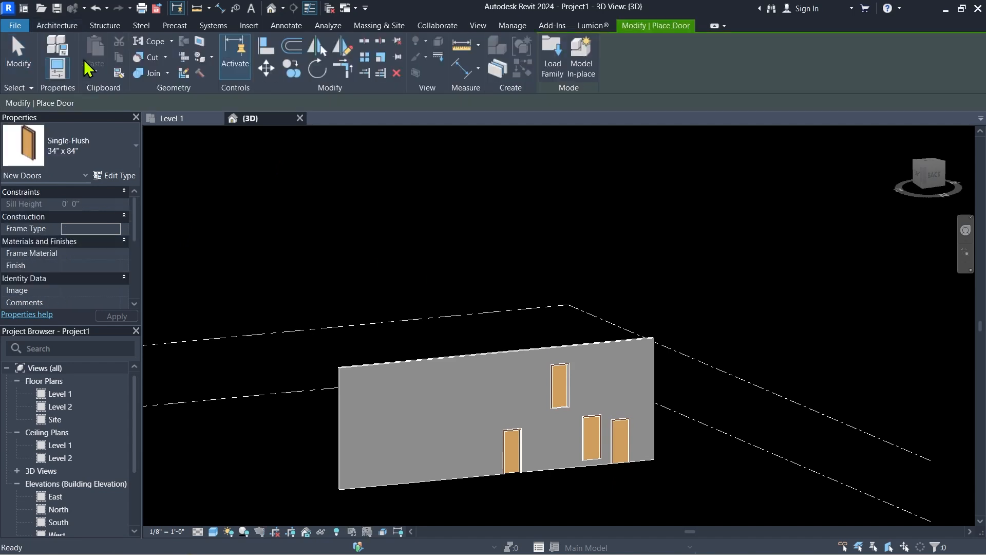
click(50, 154)
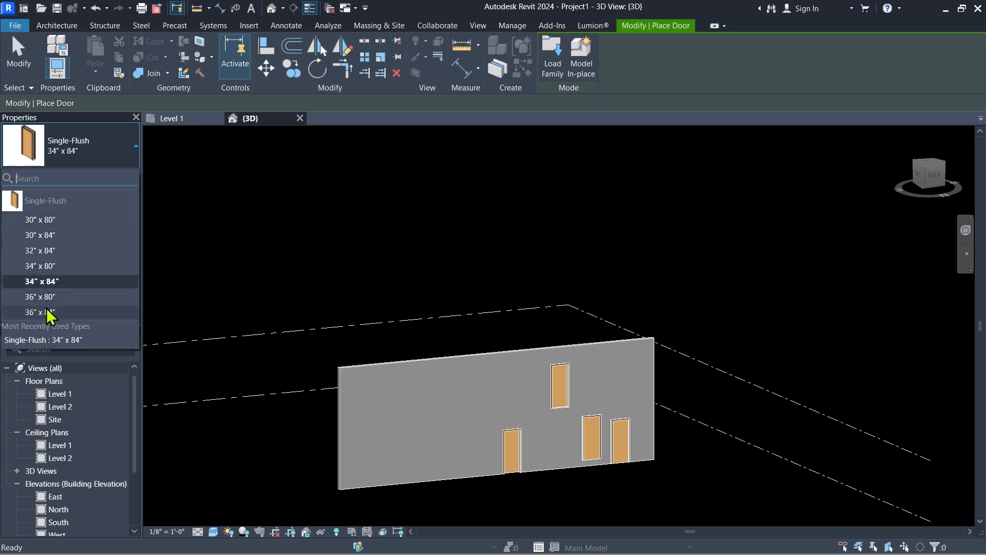
mouse_move(58, 289)
click(372, 267)
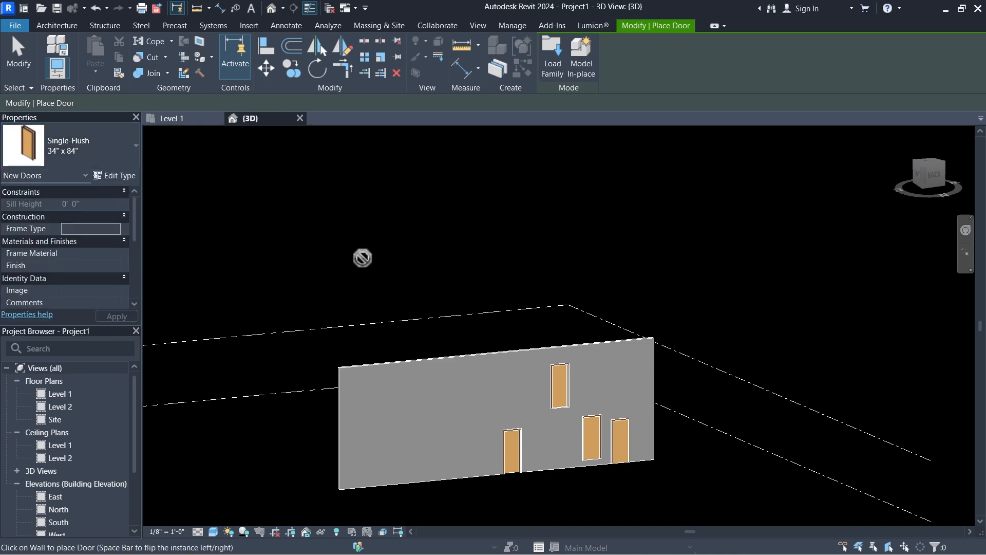
Leave door placement and close the Level 1 floor plan view, keeping the 3D view open
key(Escape)
key(Escape)
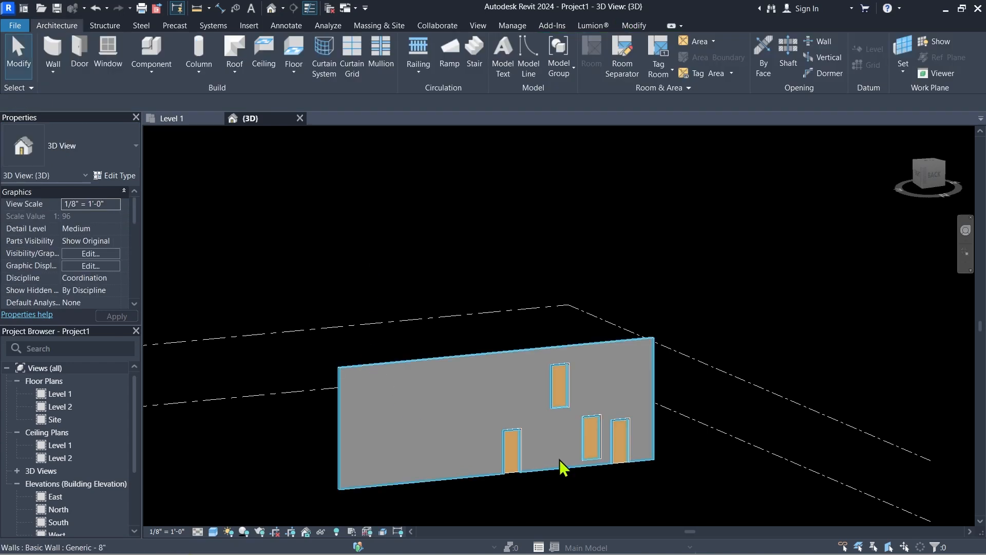
scroll(557, 458, up, 4)
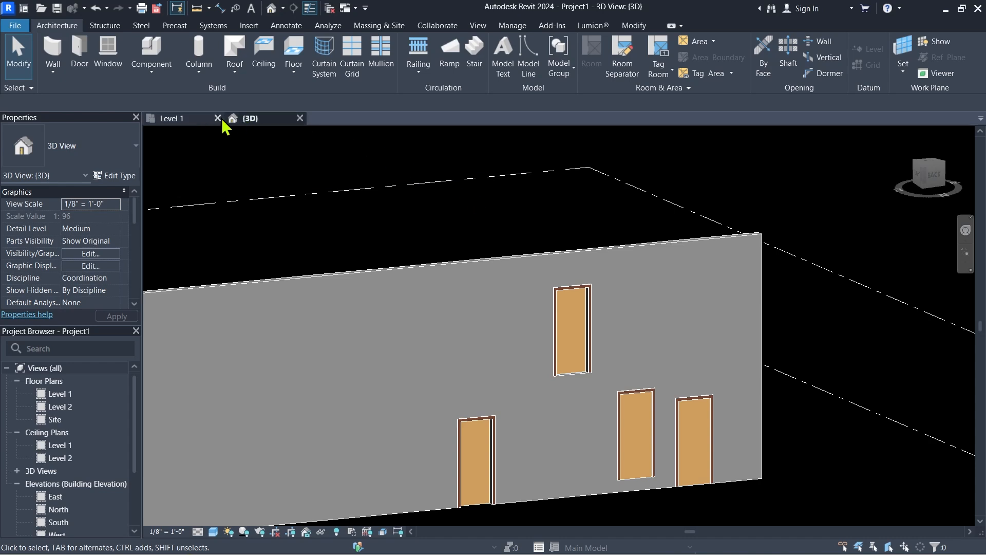
click(219, 119)
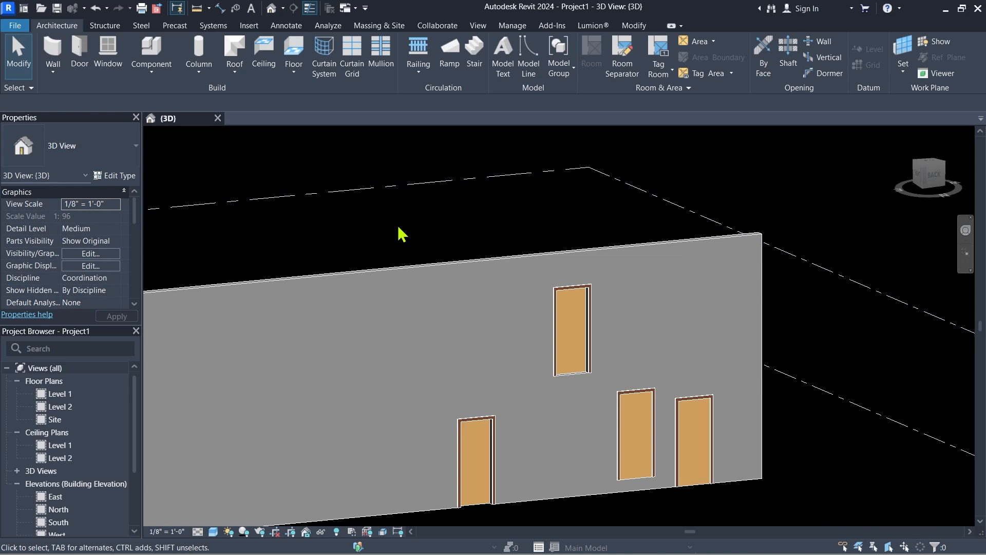
Create a new project from the English-Imperial template Default-Multi-discipline.rte
click(9, 31)
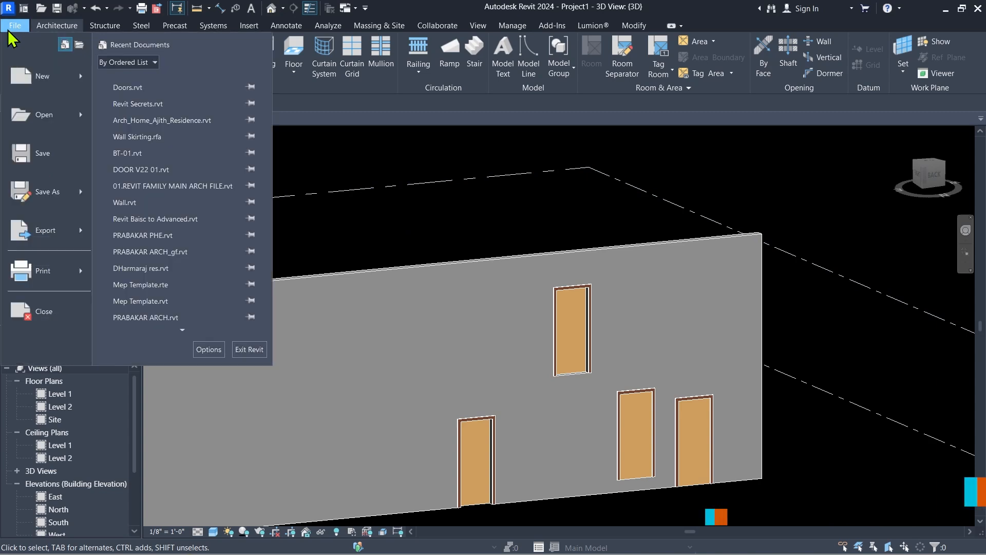
mouse_move(44, 76)
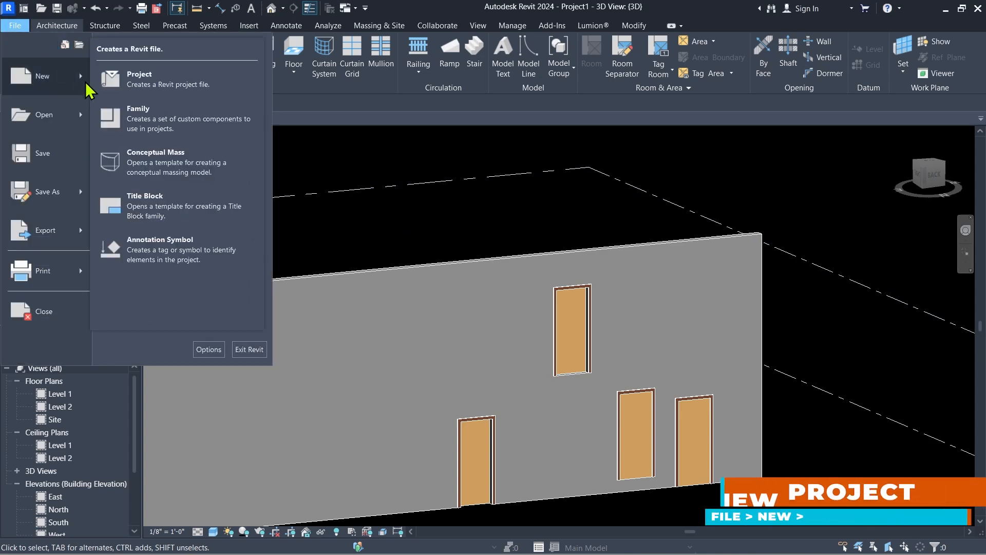
click(159, 85)
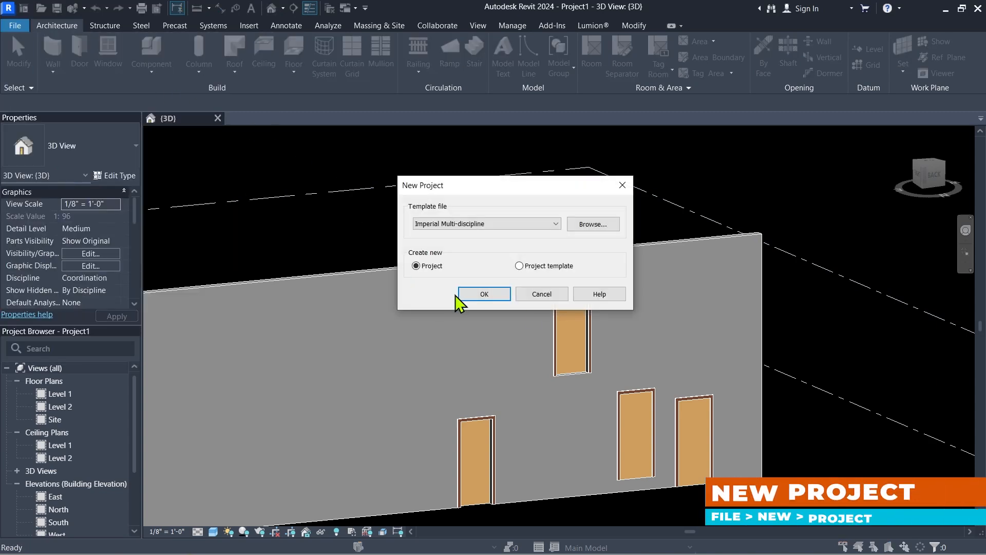
click(607, 222)
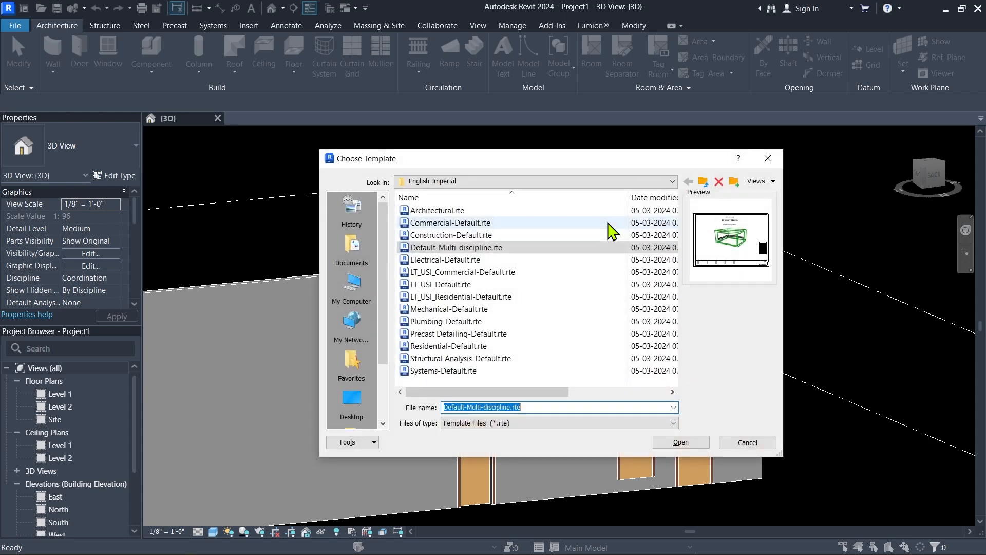
click(426, 247)
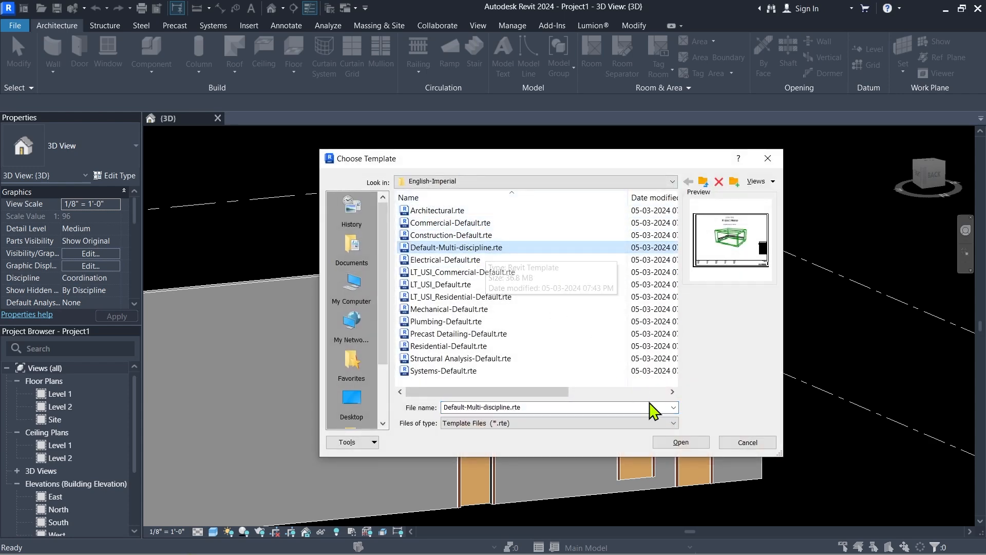
click(683, 444)
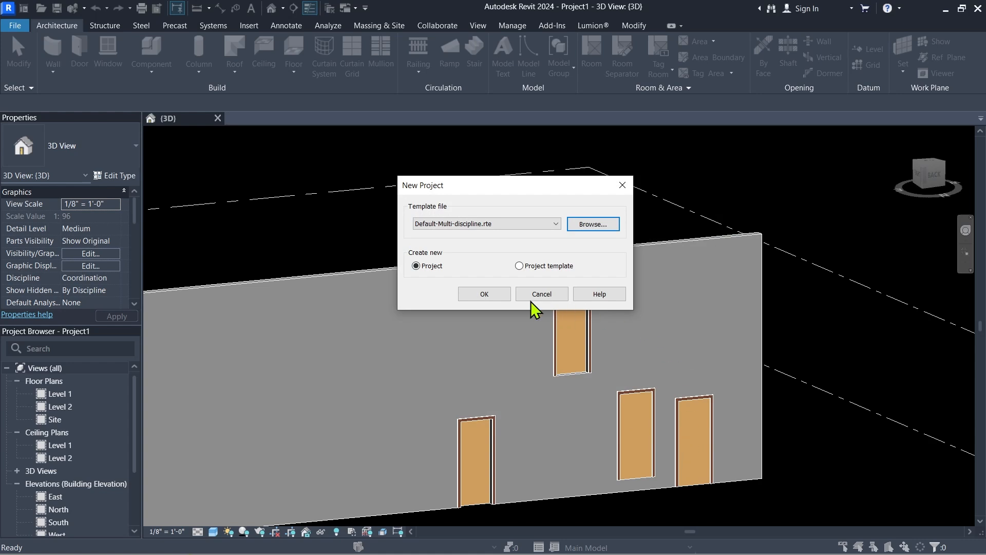
click(496, 296)
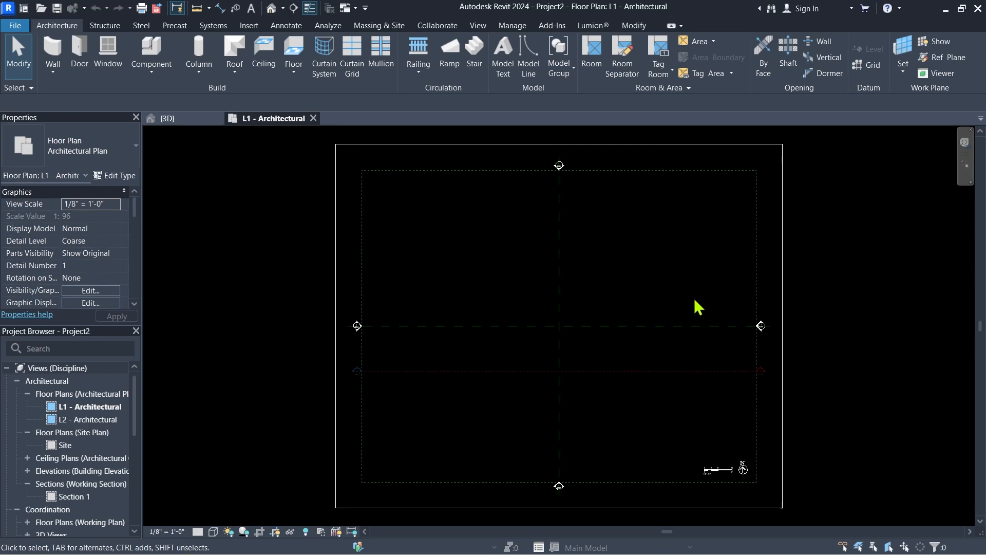
Draw a straight horizontal Generic - 8" wall, 20' high, across the vertical dashed centerline in the L1 - Architectural plan
scroll(699, 307, up, 3)
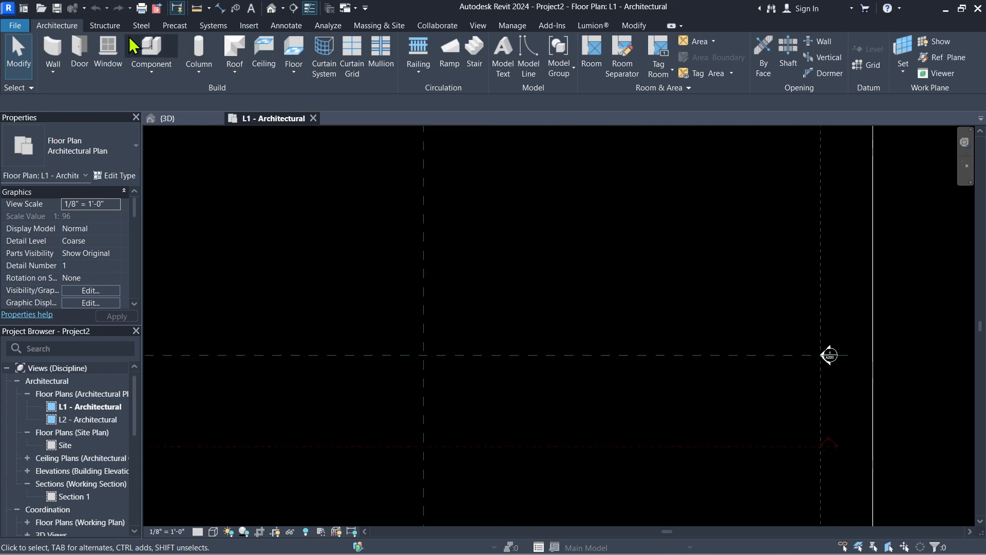
click(81, 49)
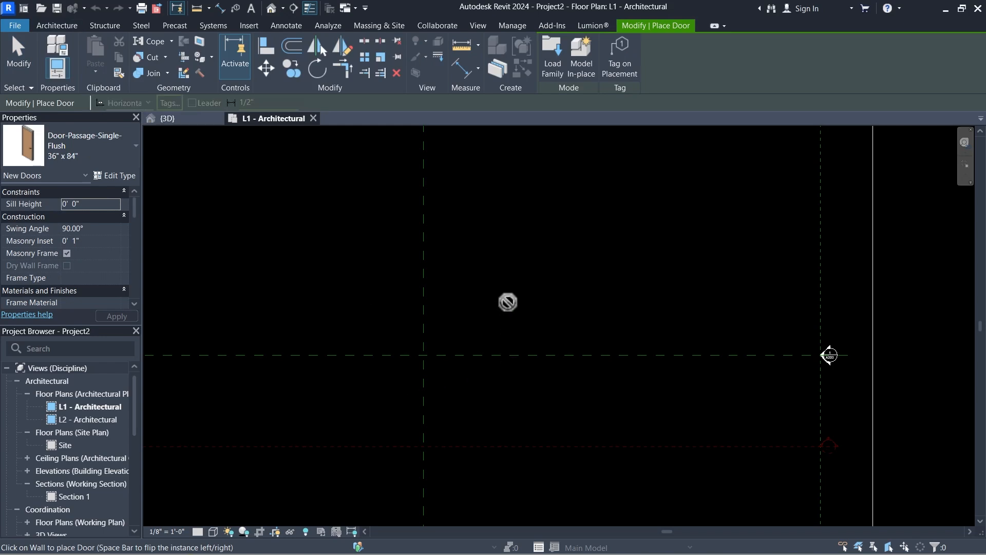
click(63, 28)
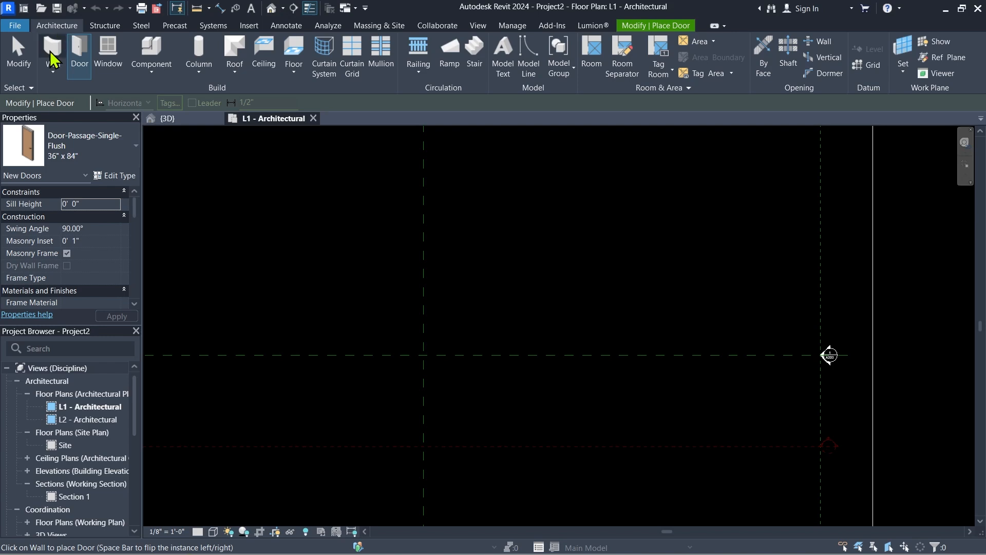
click(51, 51)
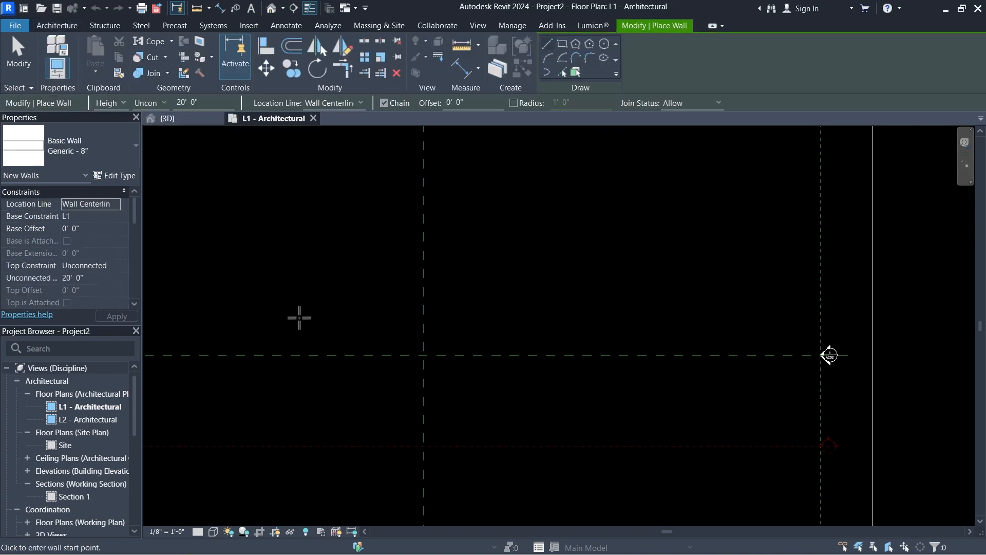
click(299, 317)
click(504, 317)
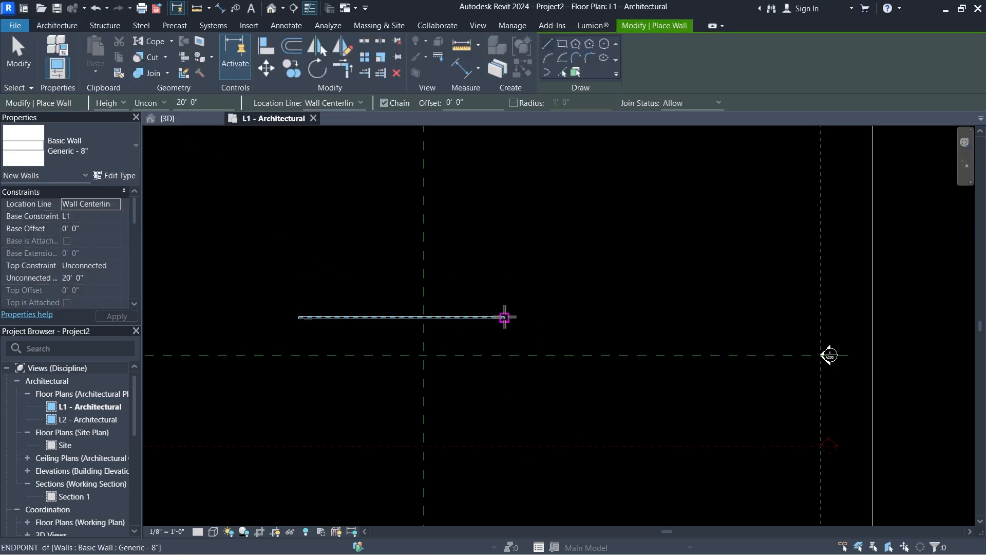
Place a Door-Passage-Single-Flush 36" x 84" door in the new wall, about 7'-6" from its left end
click(51, 26)
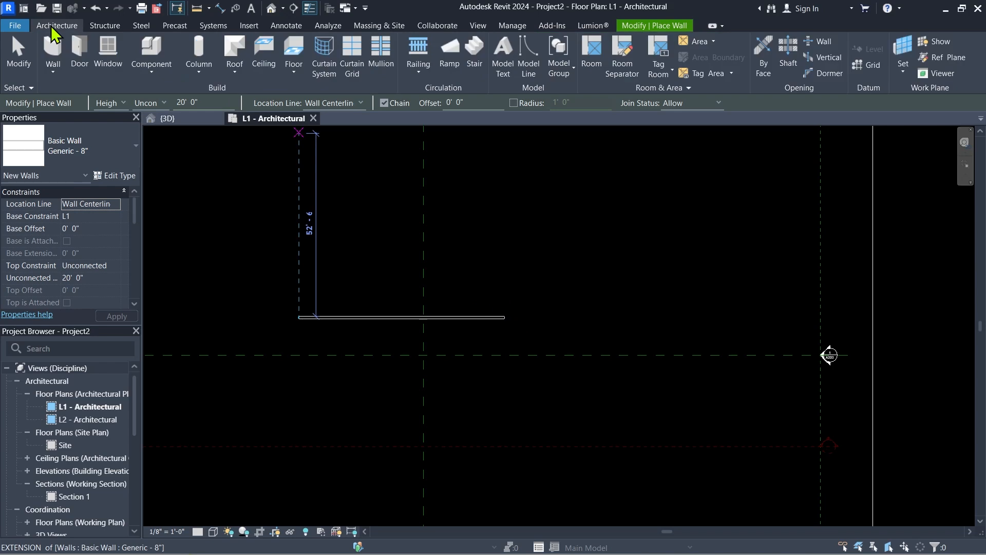
click(78, 41)
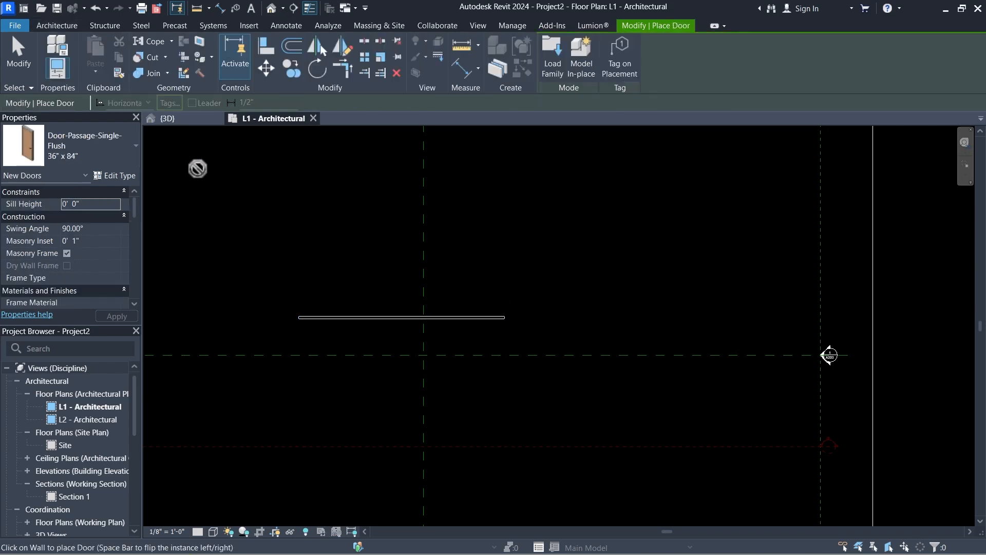
scroll(381, 342, up, 5)
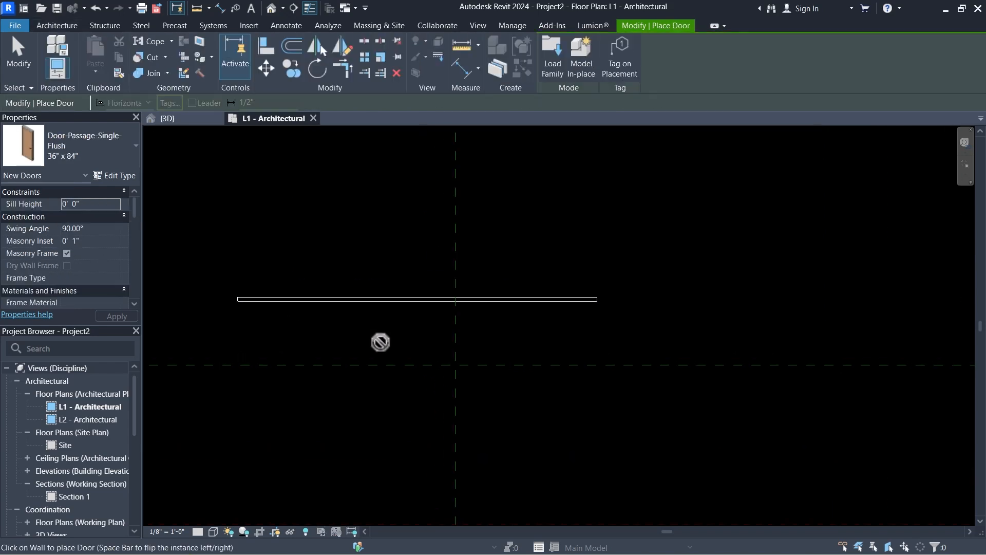
middle_drag(284, 266, 363, 328)
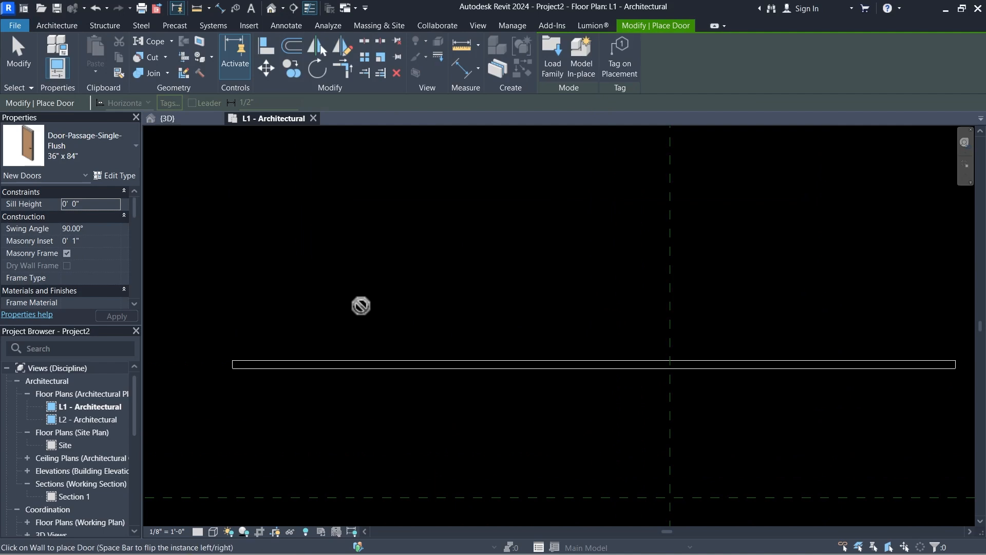
click(346, 359)
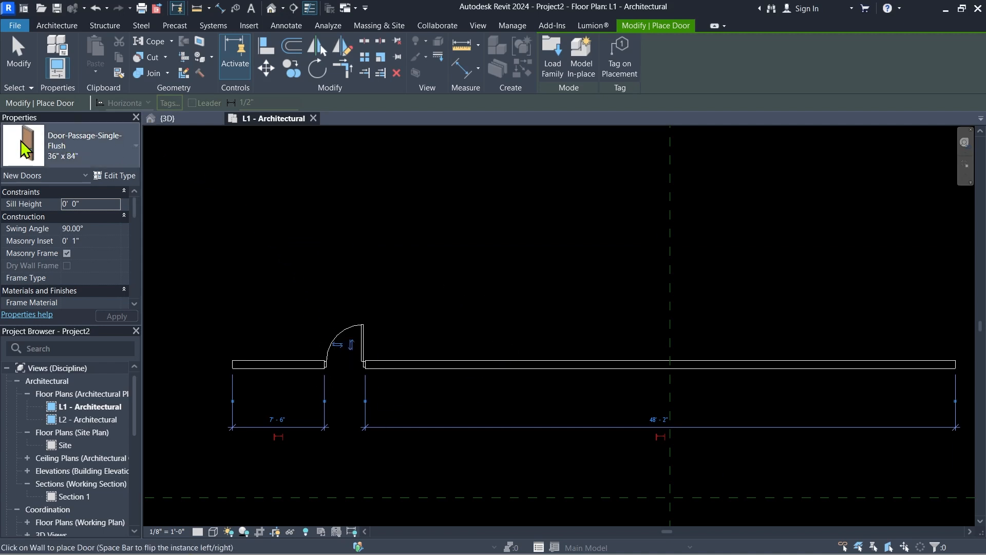
Review the door families and sizes available in this template, previewing the exterior, single-flush and vision-lite doors
click(80, 149)
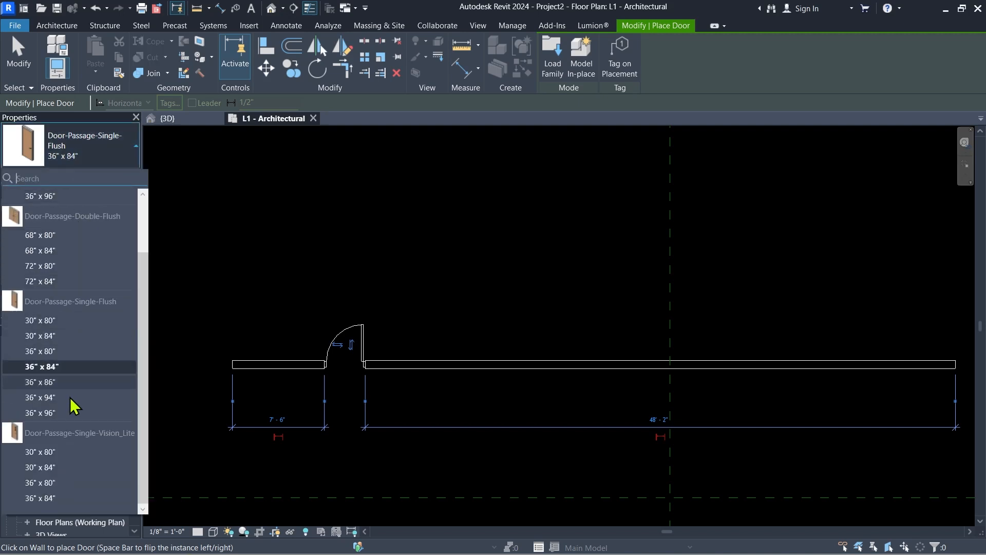
scroll(64, 501, up, 1)
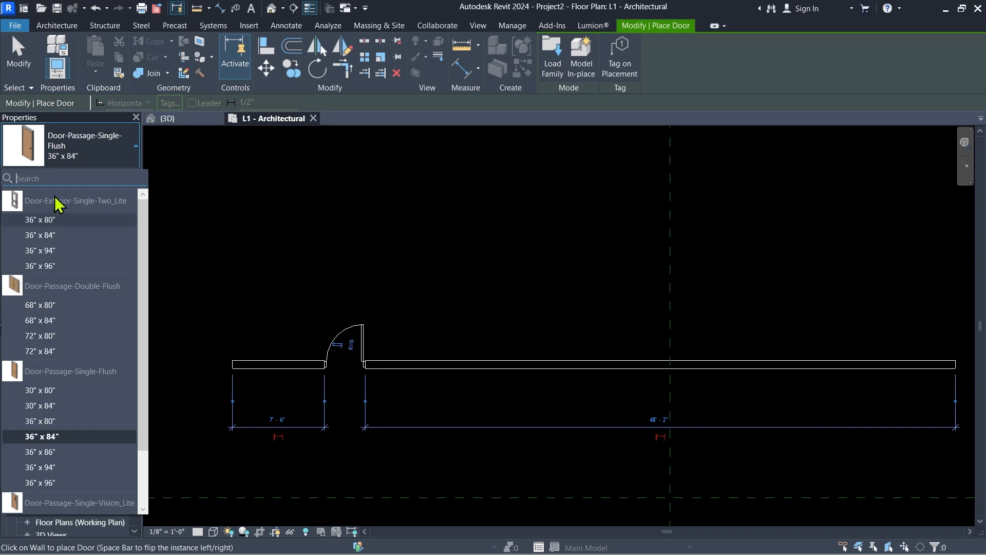
mouse_move(18, 203)
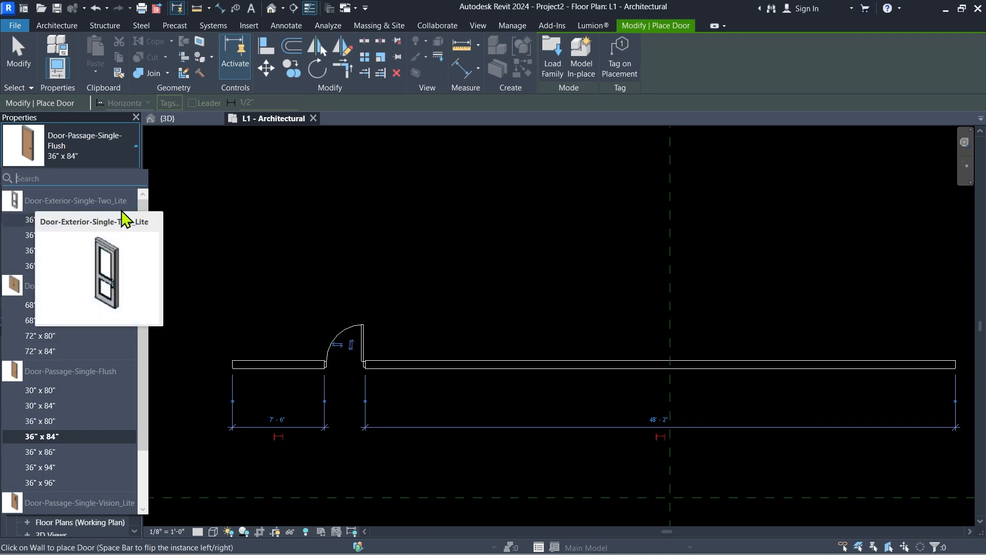
mouse_move(11, 295)
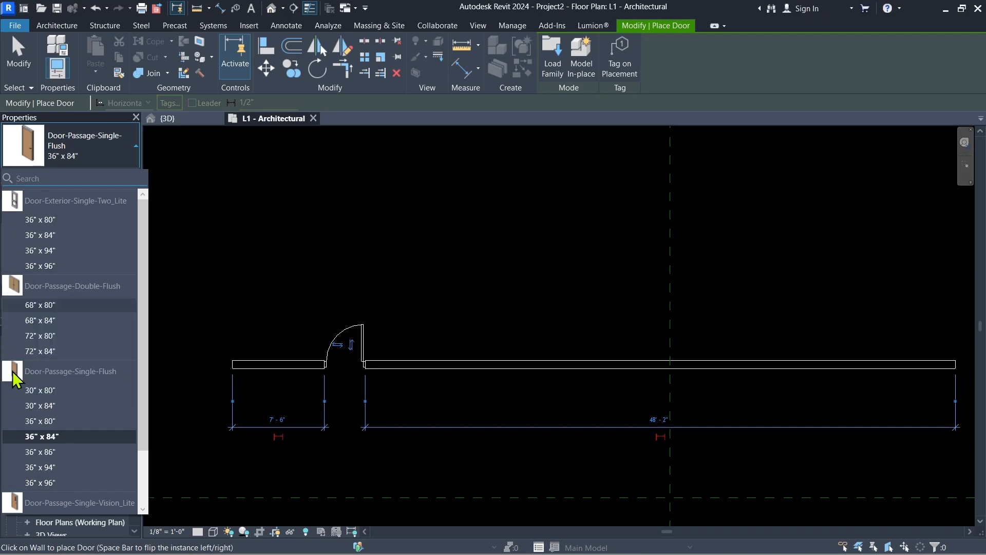
mouse_move(13, 372)
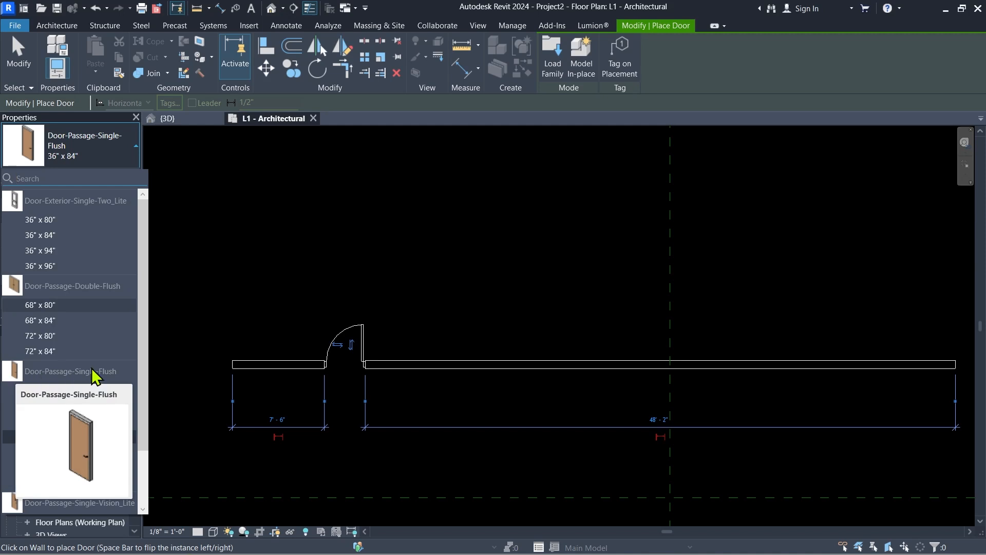
scroll(92, 368, down, 2)
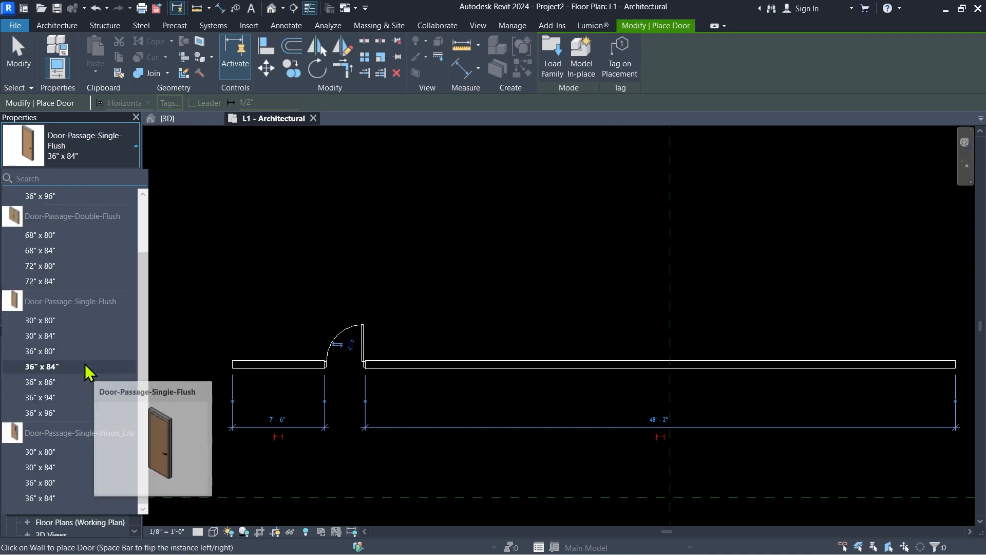
mouse_move(14, 435)
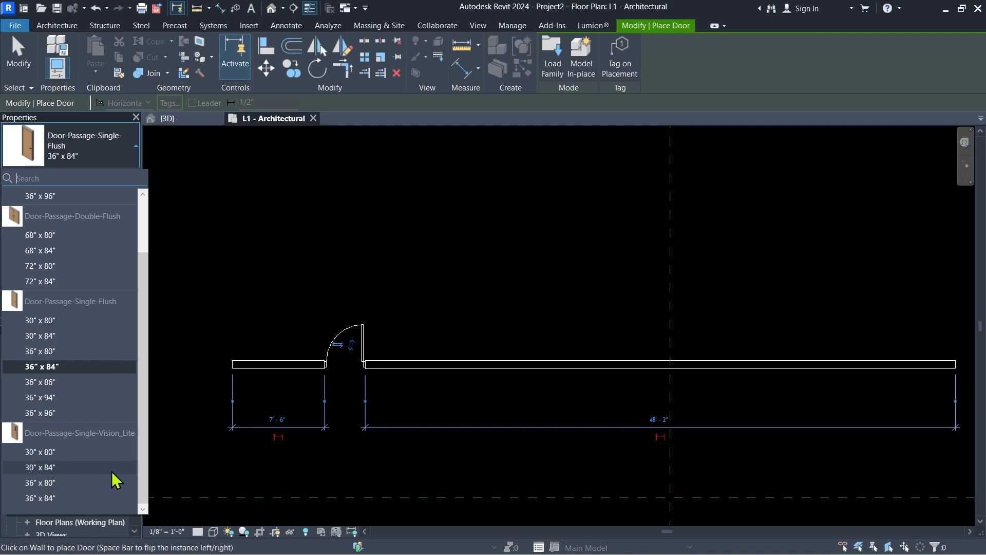
mouse_move(112, 471)
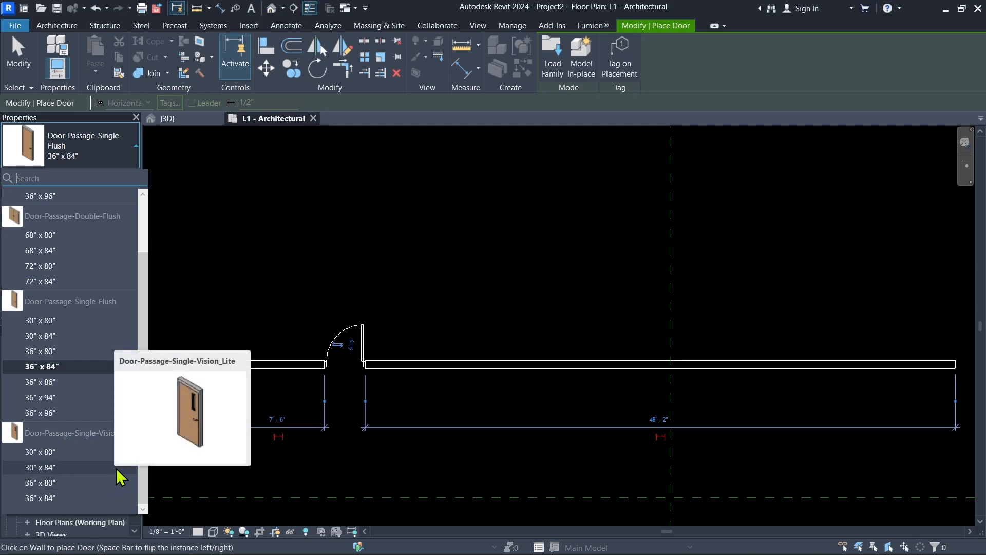
scroll(105, 355, up, 3)
Place a Door-Exterior-Single-Two_Lite 36" x 80" door about 3'-0" to the right of the first door
mouse_move(60, 222)
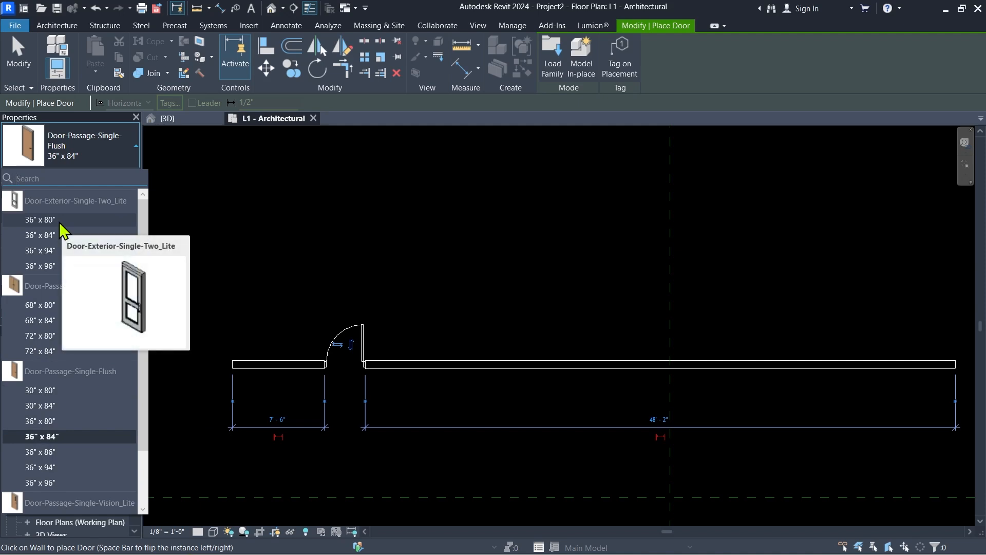
click(57, 220)
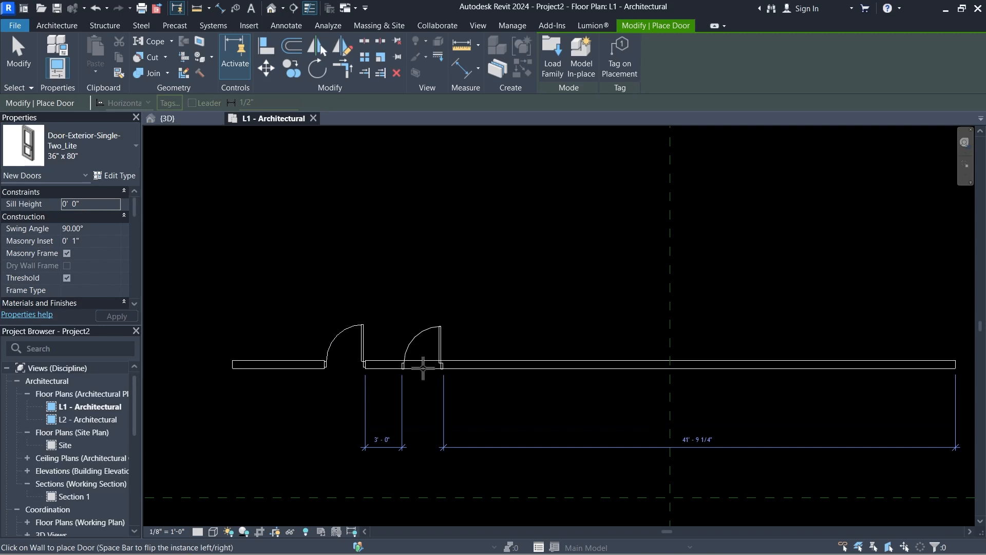
click(419, 395)
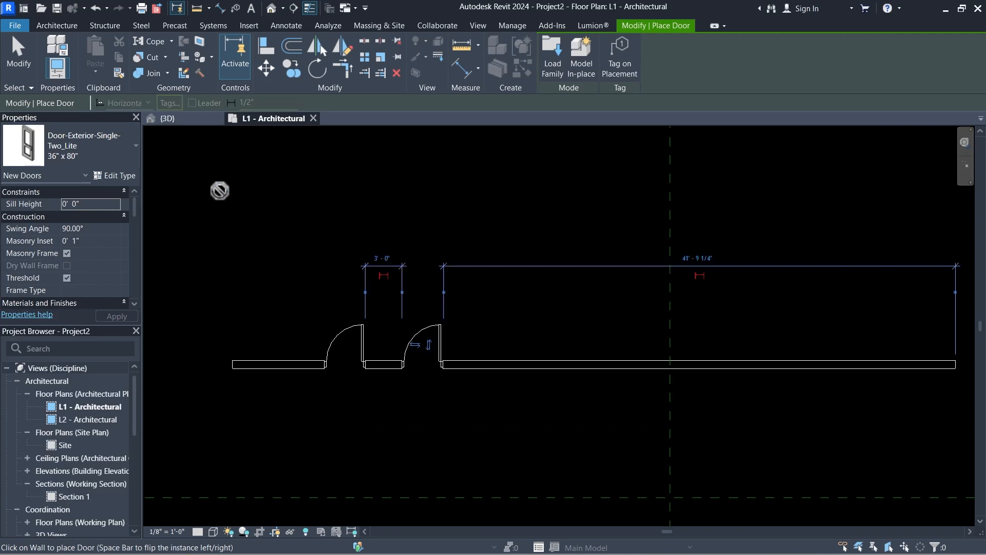
Place a Door-Passage-Double-Flush 68" x 80" door about 2'-6" to the right of the exterior door
click(57, 154)
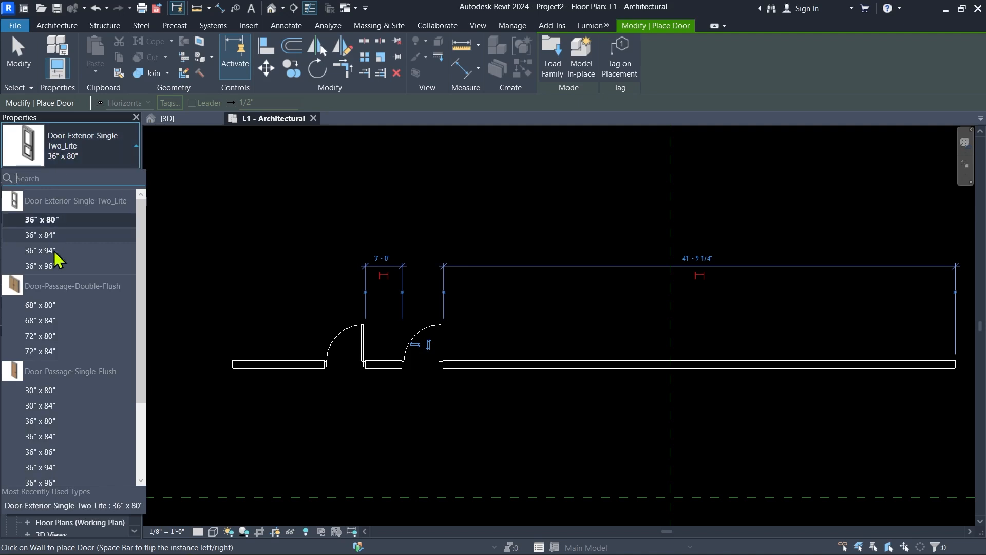
click(54, 309)
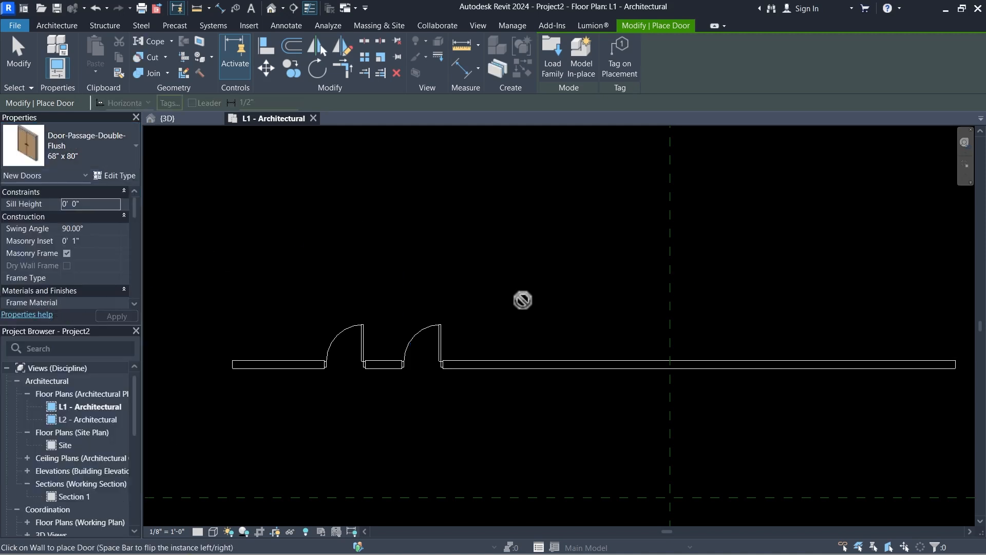
click(511, 364)
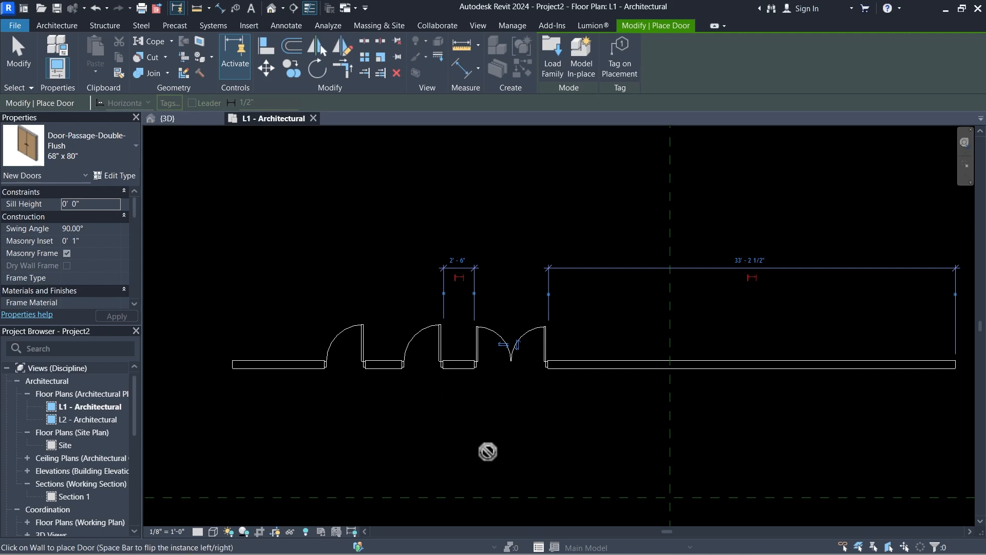
Place a second Door-Passage-Double-Flush 68" x 80" door in the wall, about 1'-6" to the right of the first double door
click(96, 149)
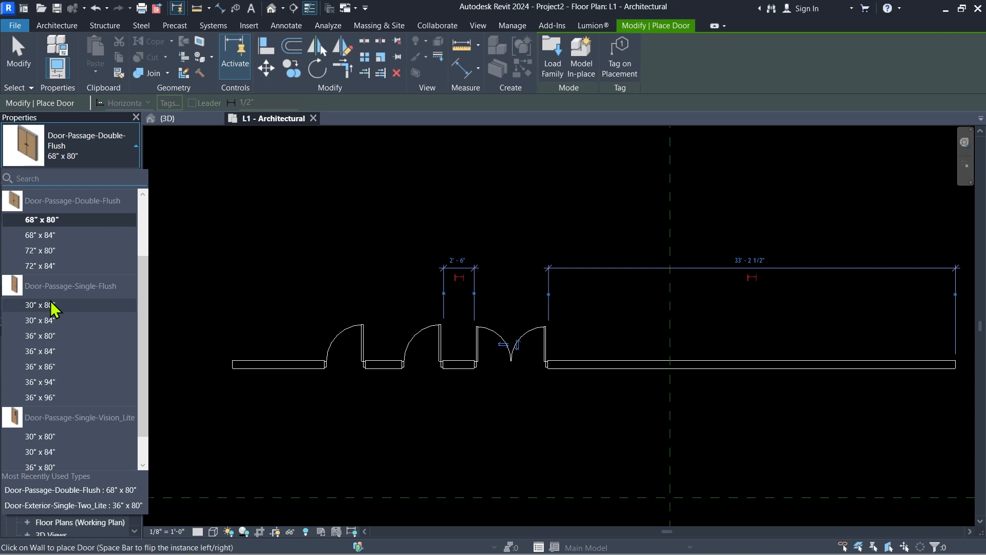
scroll(54, 308, up, 2)
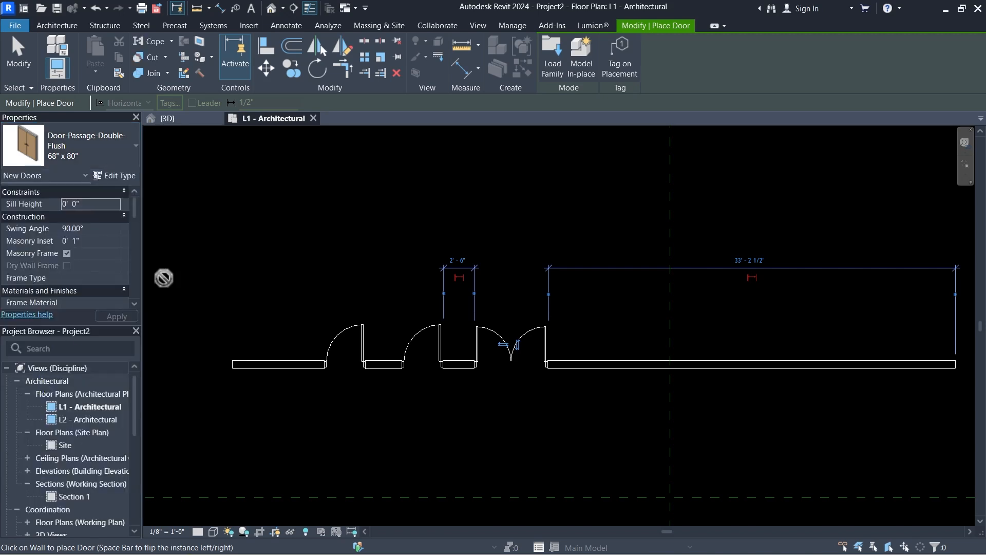
click(603, 359)
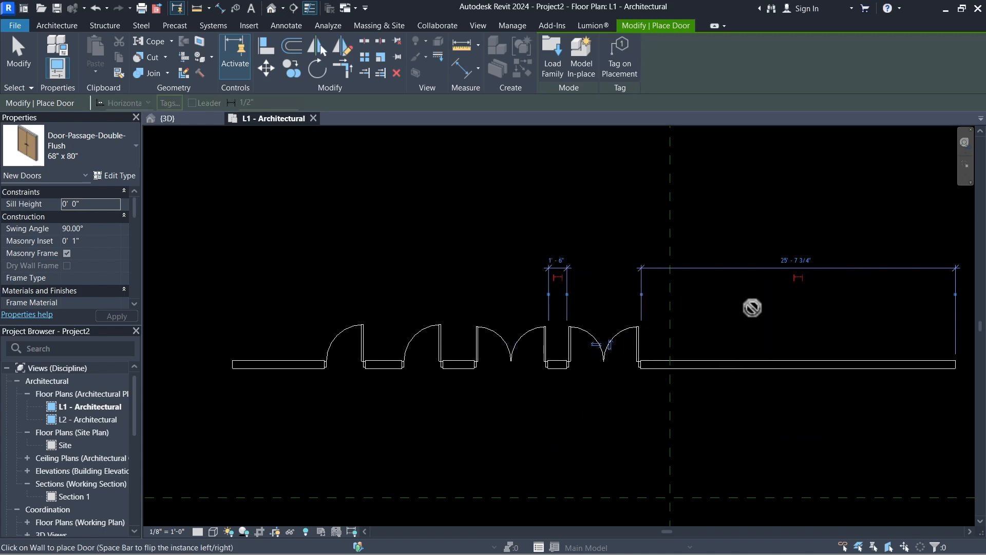
Place a Door-Passage-Single-Flush 36" x 80" door about 1'-6" to the right of the second double door, swinging below the wall
click(61, 148)
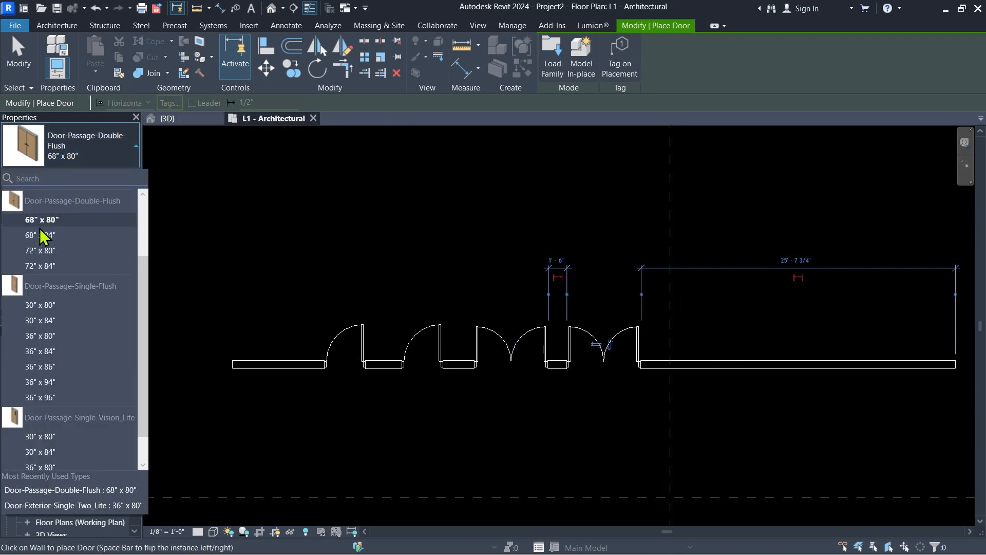
click(37, 336)
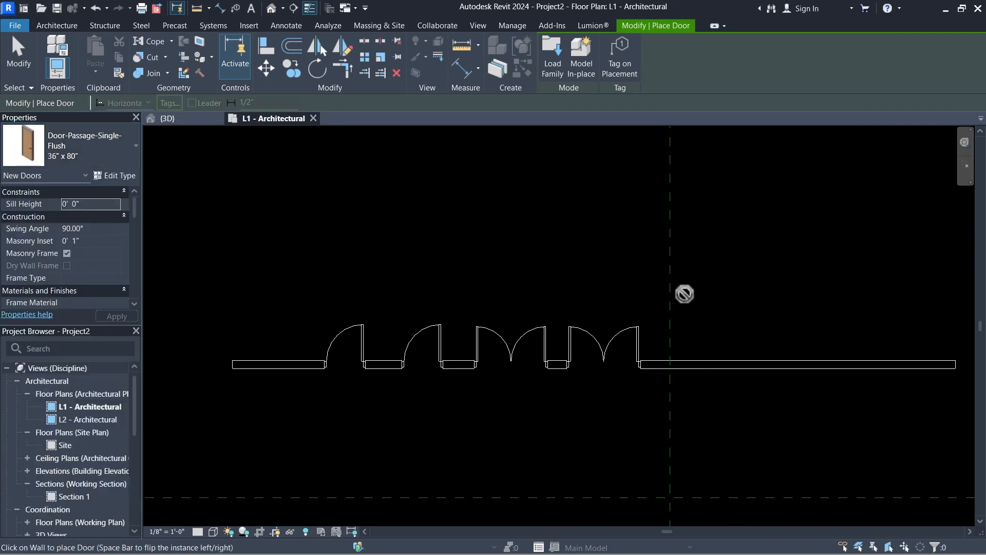
click(680, 367)
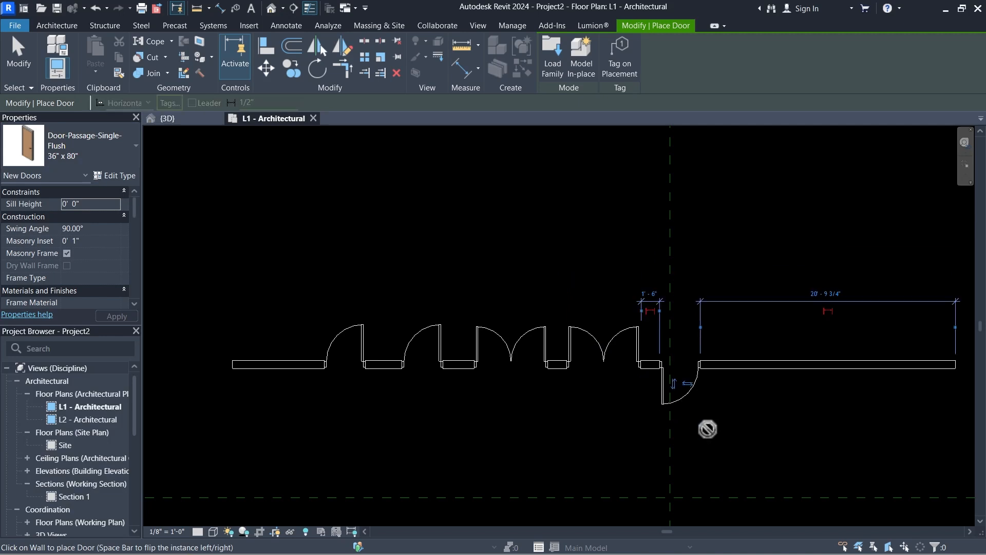
Place a Door-Passage-Single-Vision_Lite 36" x 80" door about 4'-0" to the right of the last door, swinging above the wall, and finish placing doors
middle_drag(794, 440, 603, 443)
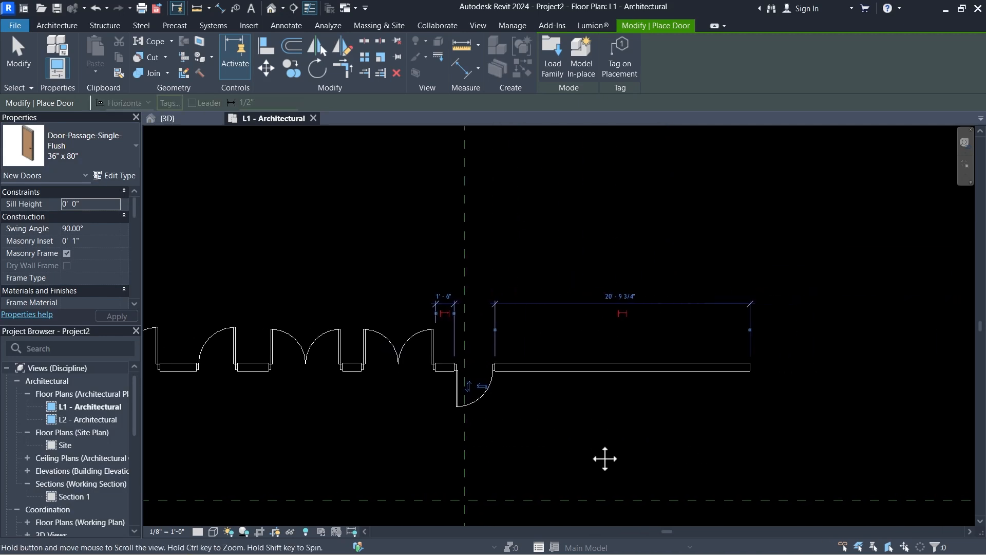
click(41, 143)
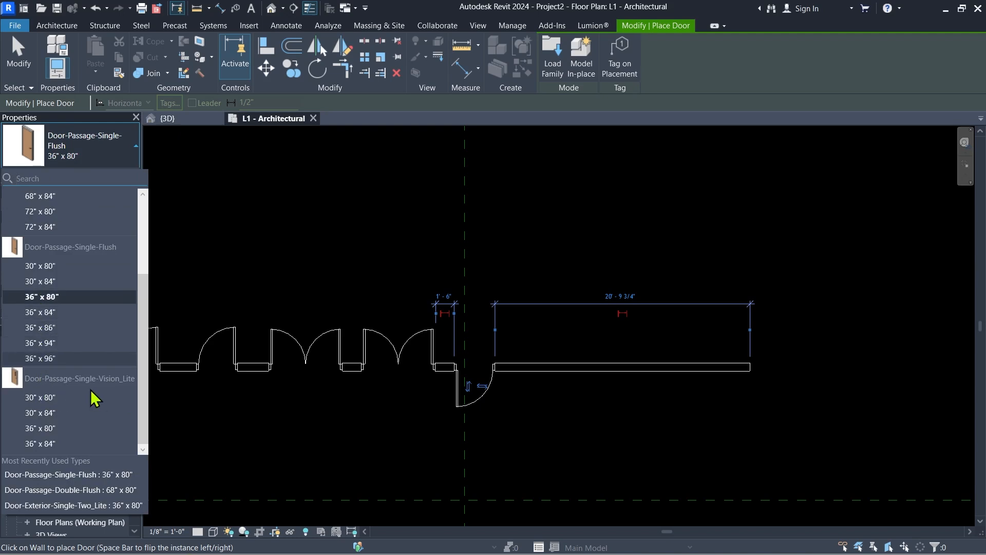
mouse_move(40, 430)
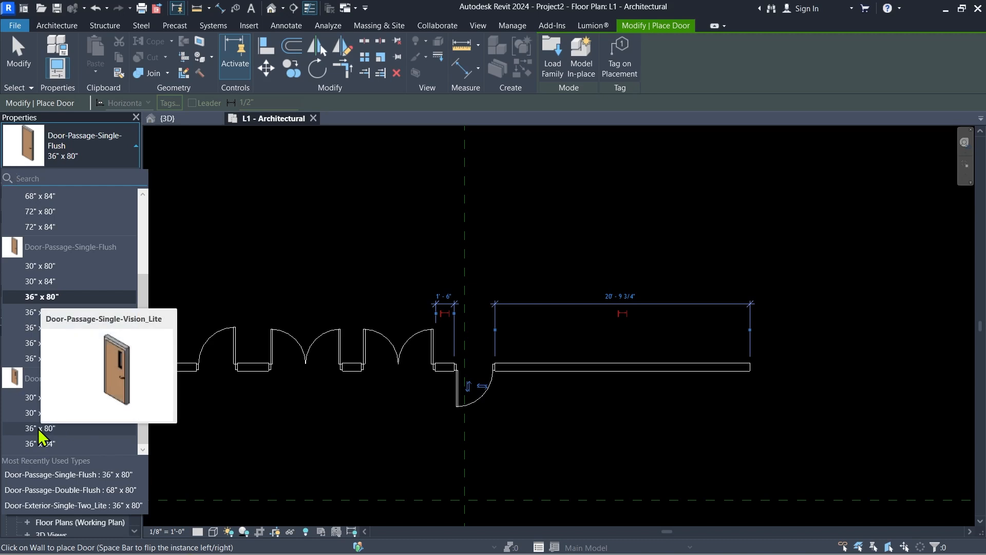
click(39, 429)
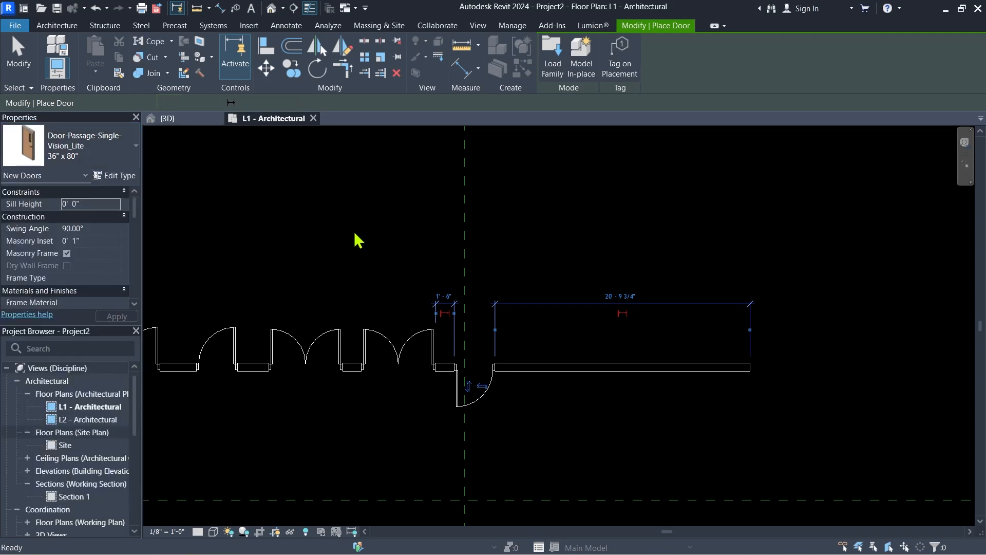
click(565, 362)
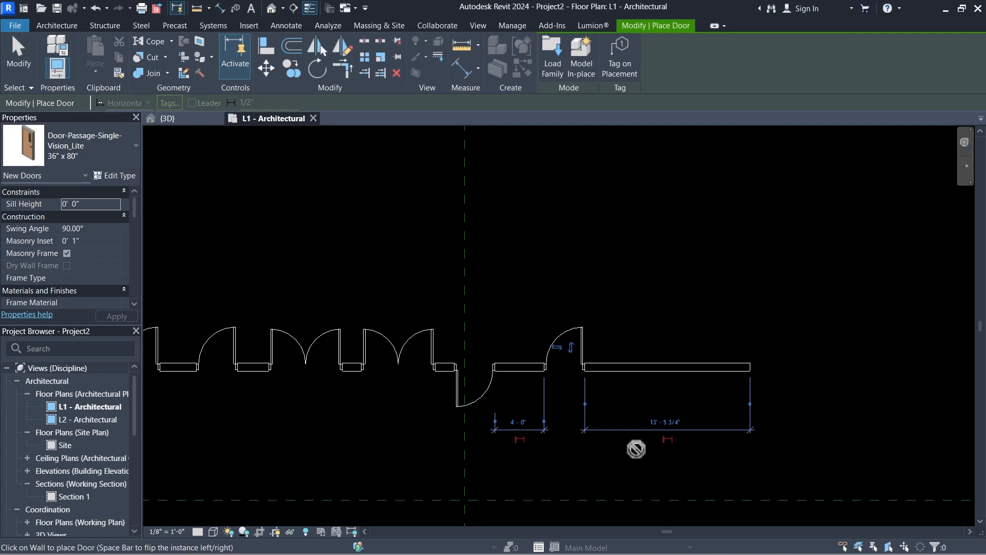
middle_drag(742, 434, 826, 422)
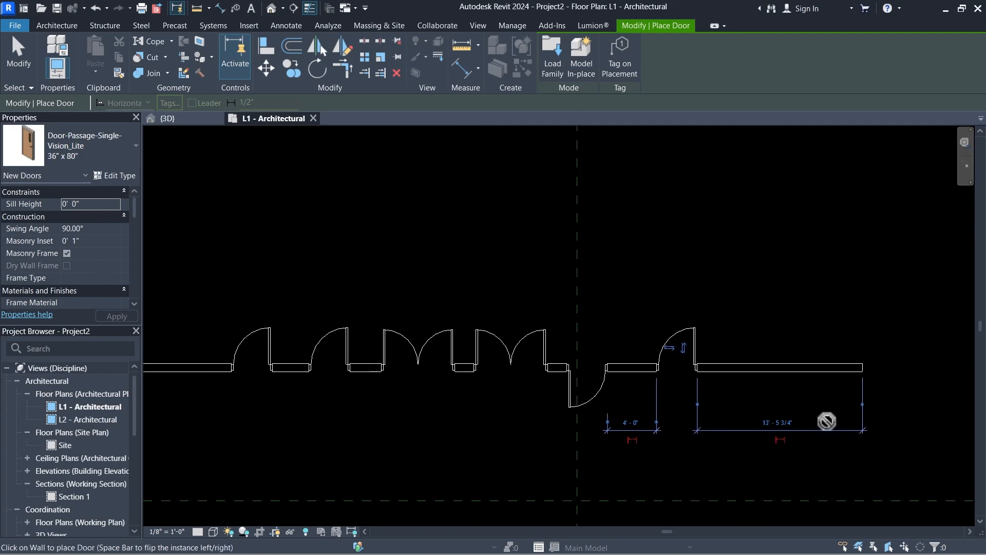
key(Escape)
key(Escape)
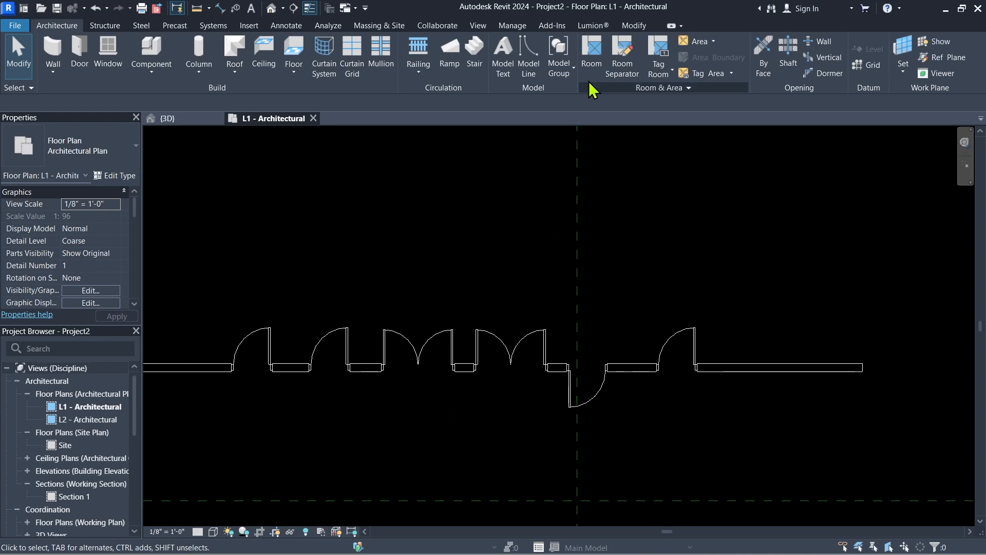
Open the default 3D view and set its visual style to Shaded
click(271, 8)
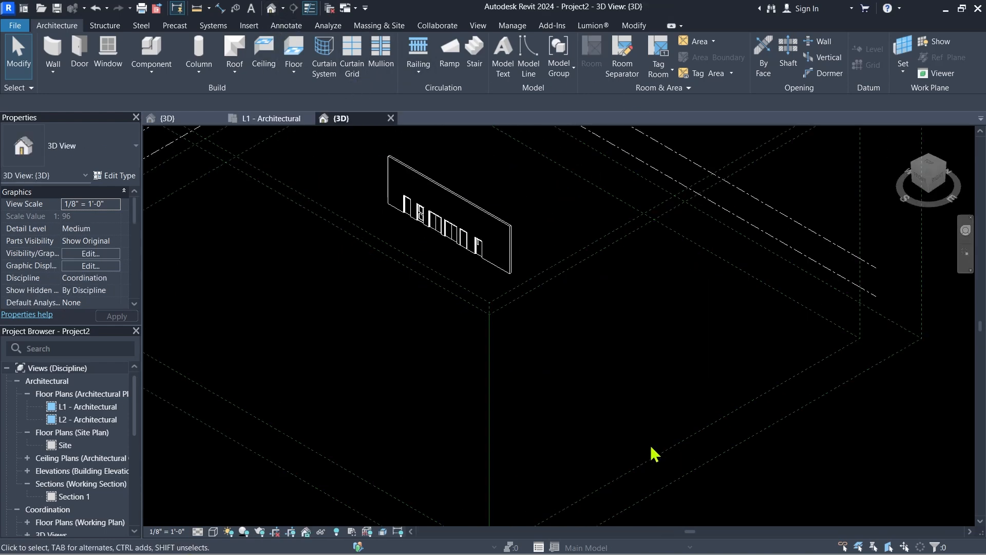
scroll(445, 226, up, 5)
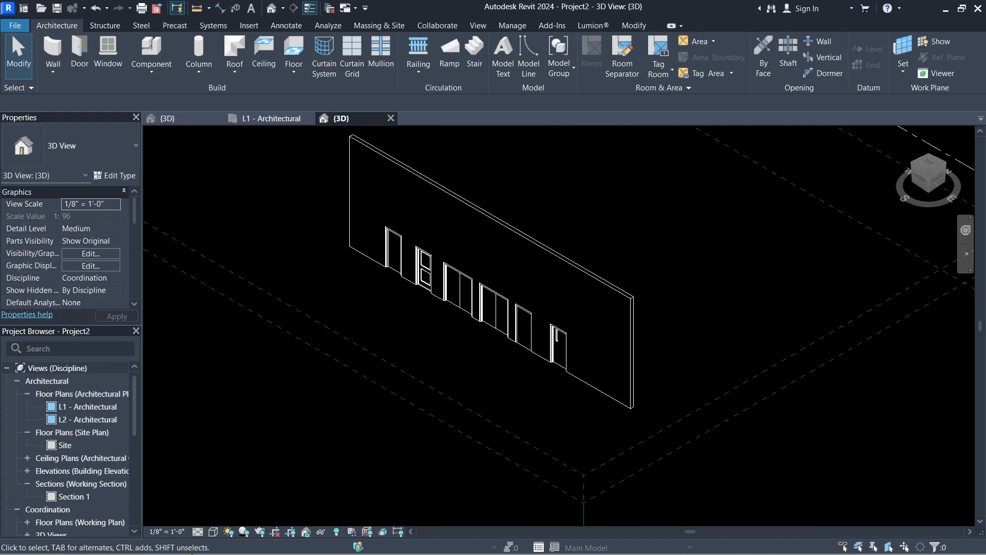
click(213, 531)
click(270, 479)
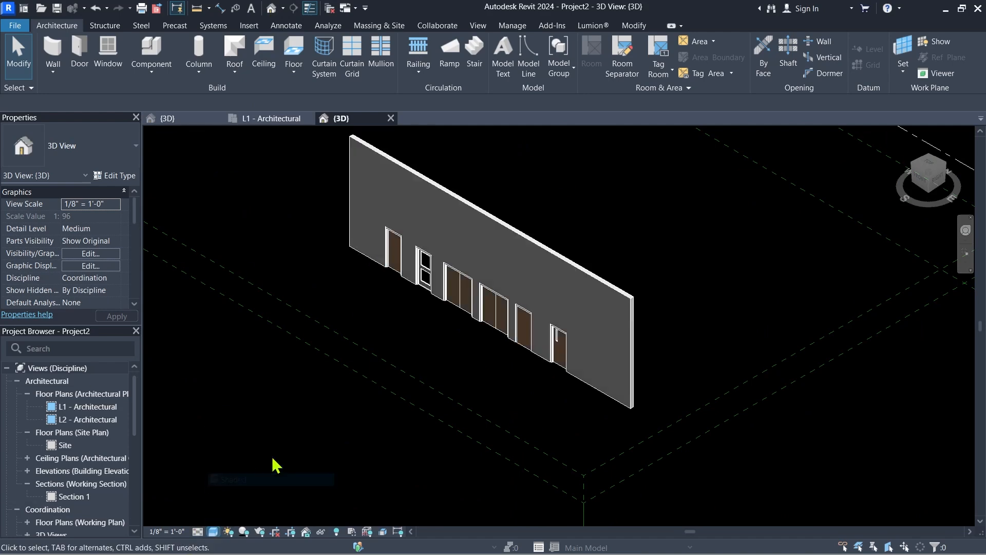
Examine the placed doors in the 3D view and compare them with the L1 - Architectural floor plan
scroll(473, 341, up, 6)
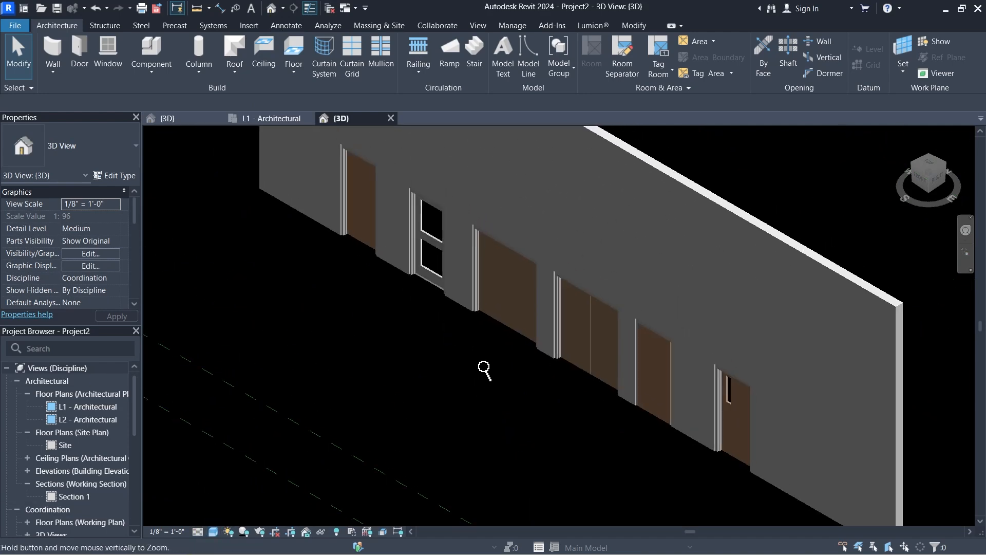
scroll(484, 370, down, 3)
shift+middle_drag(502, 352, 564, 262)
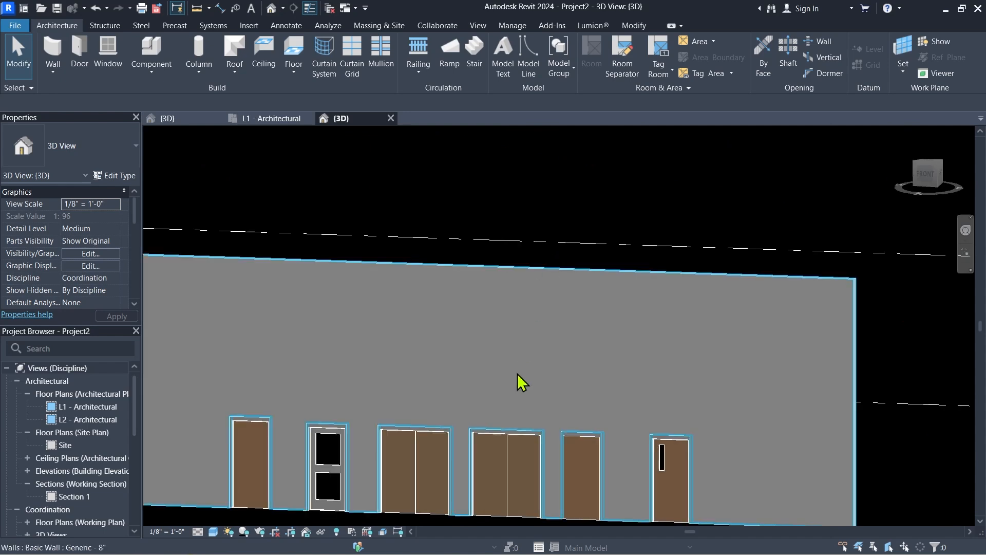
middle_drag(517, 374, 582, 244)
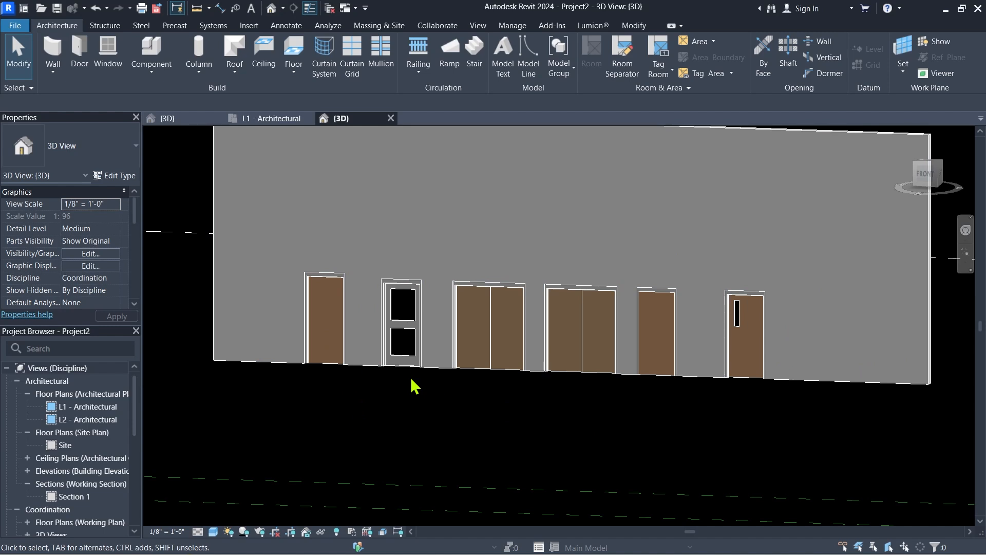
click(266, 119)
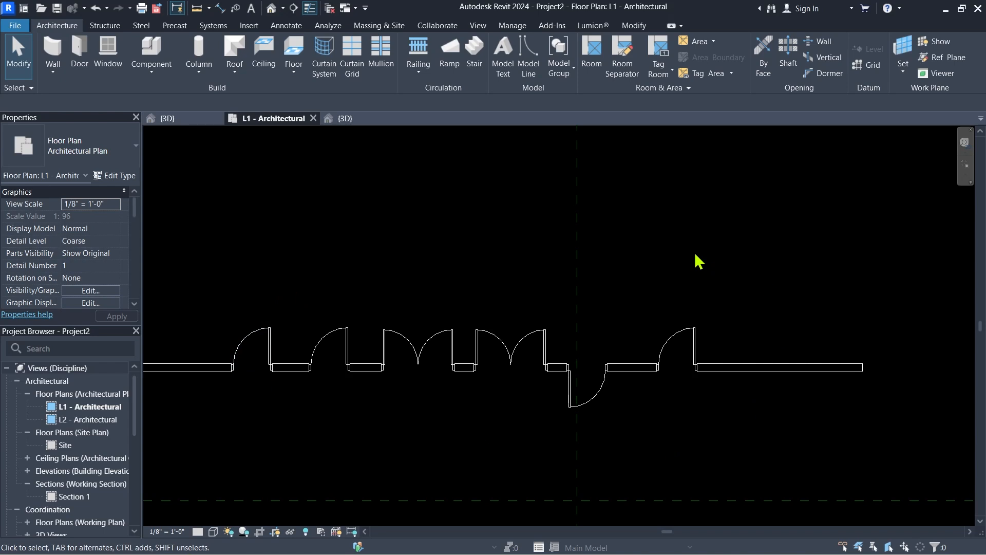
click(342, 119)
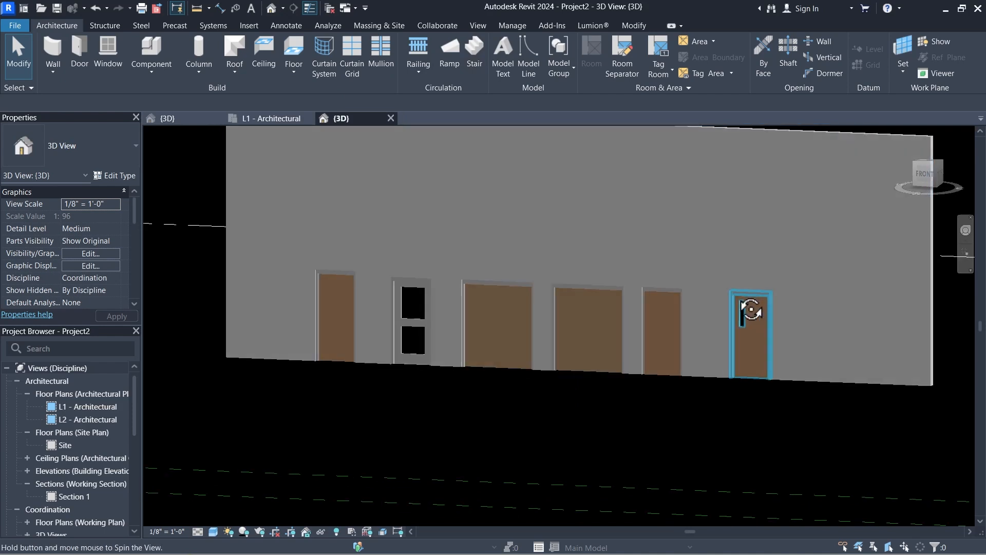
shift+middle_drag(748, 315, 846, 386)
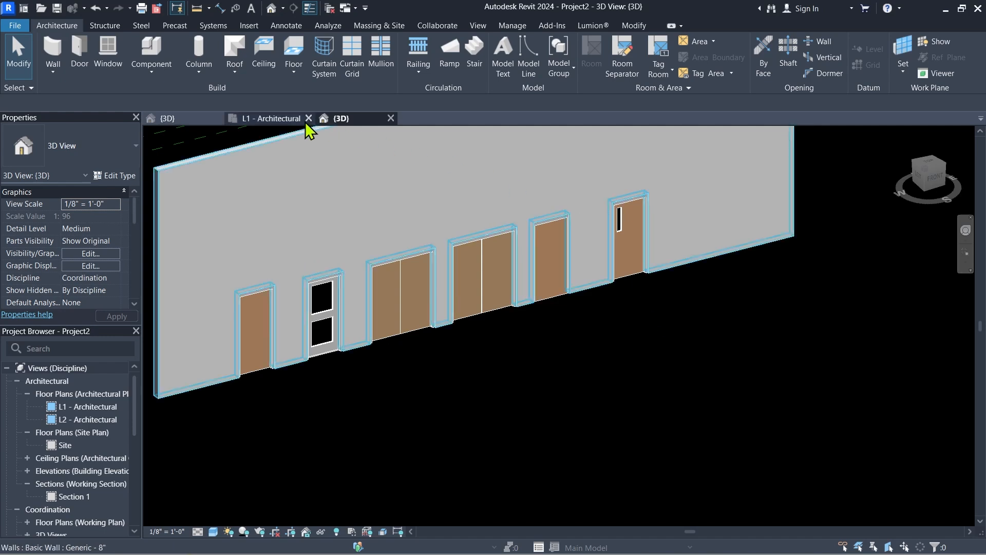
In the L1 - Architectural plan, set the left double door's level to L2 and check its position in the 3D view
click(272, 121)
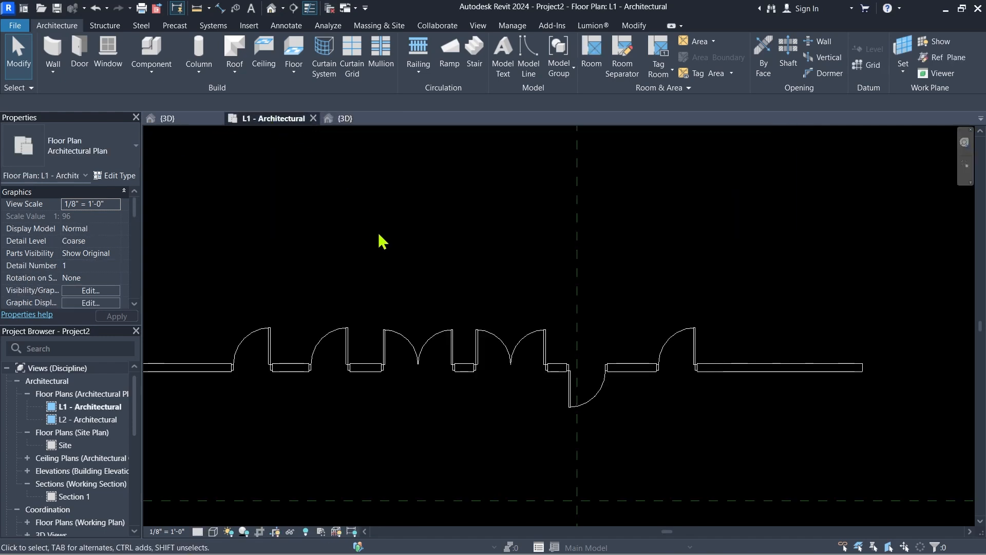
click(429, 340)
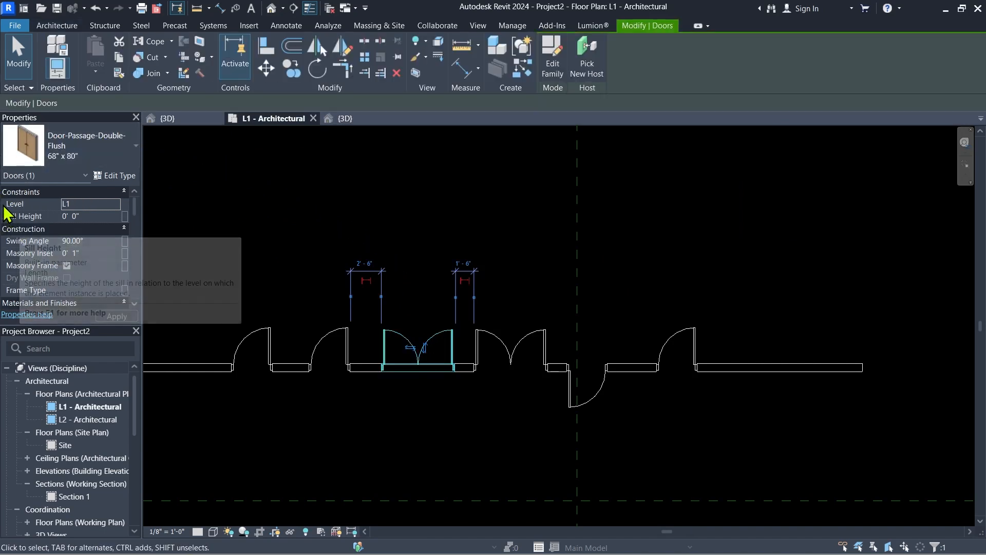
click(115, 205)
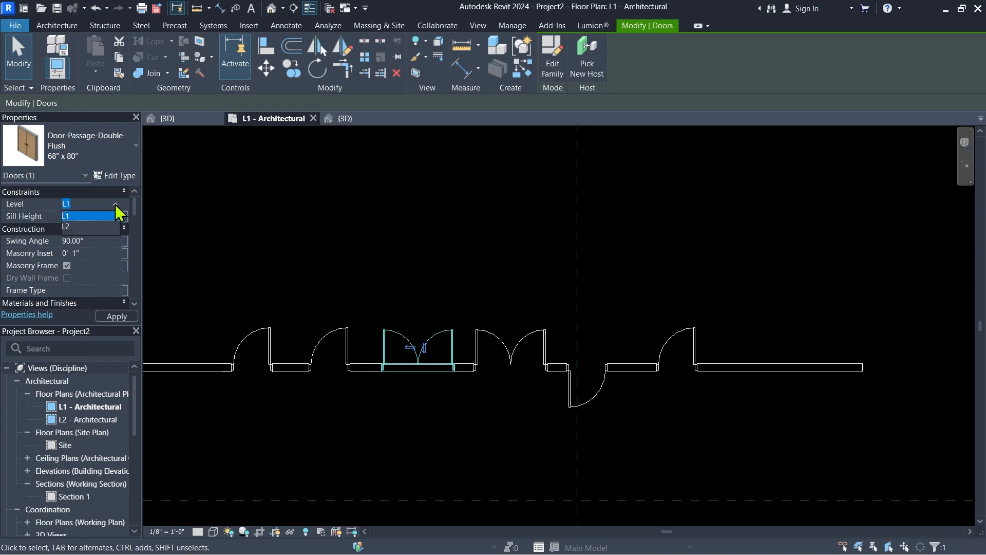
click(70, 228)
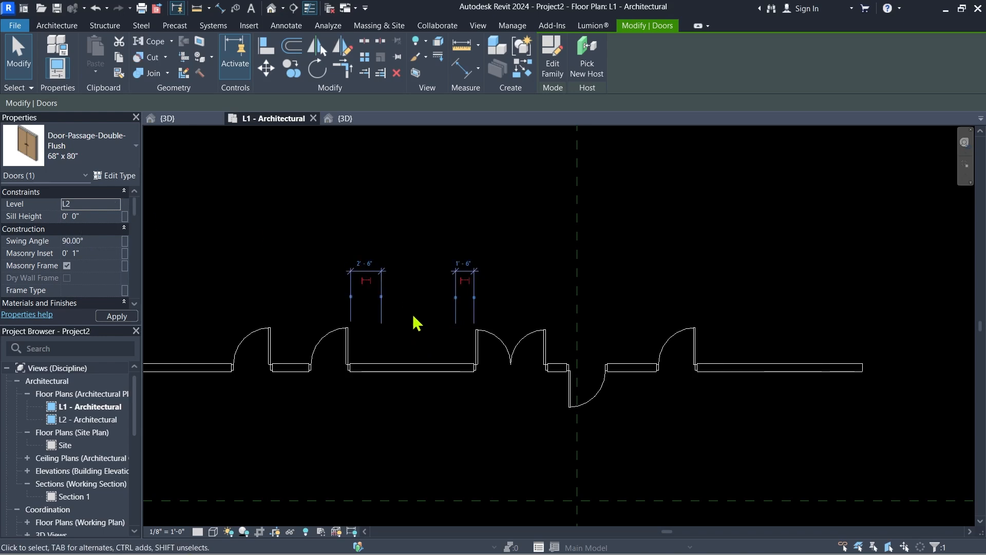
click(344, 120)
scroll(517, 298, down, 5)
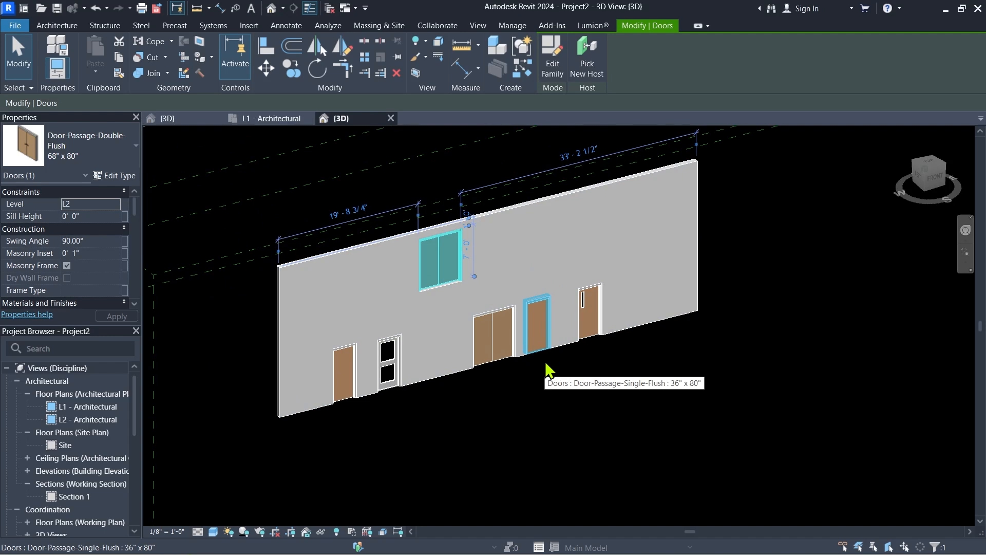
Undo the level change of the left double door
key(Escape)
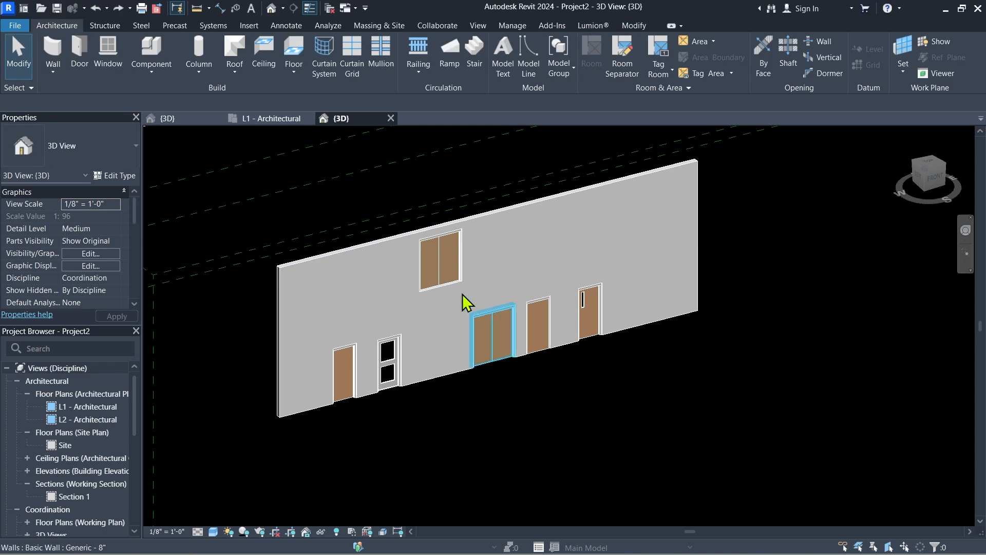
click(429, 273)
key(ctrl+z)
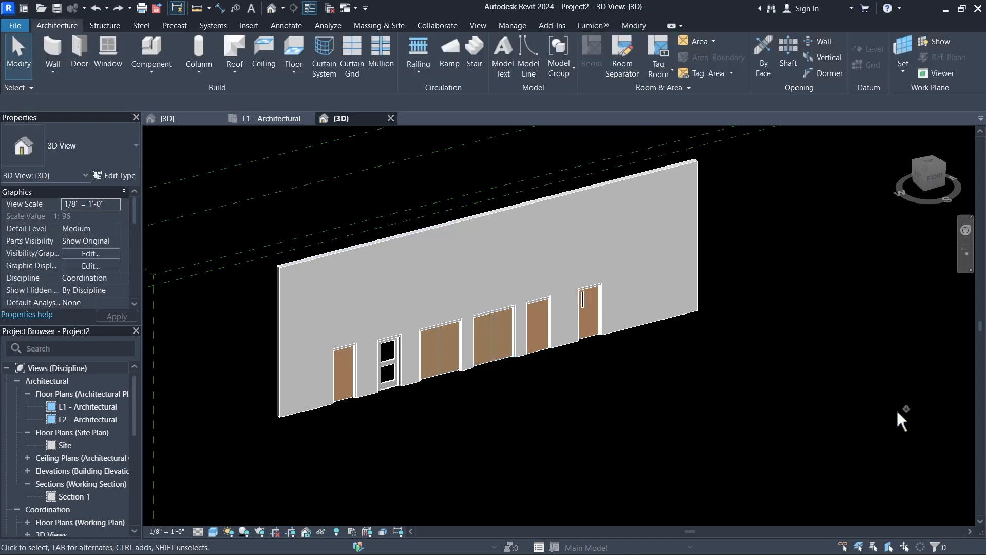
Select the left double door in the L1 - Architectural plan and set its sill height to 3' in the 3D view
click(281, 119)
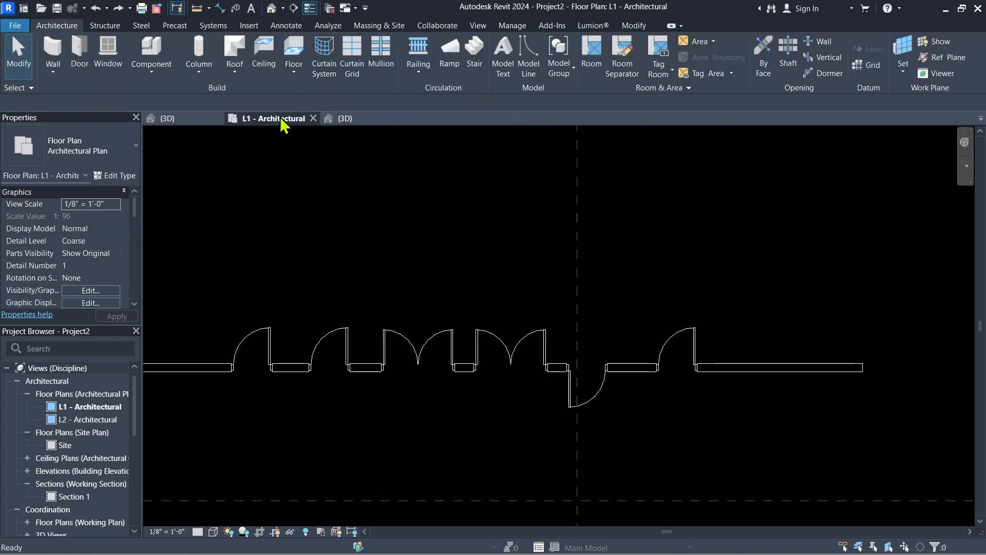
click(435, 340)
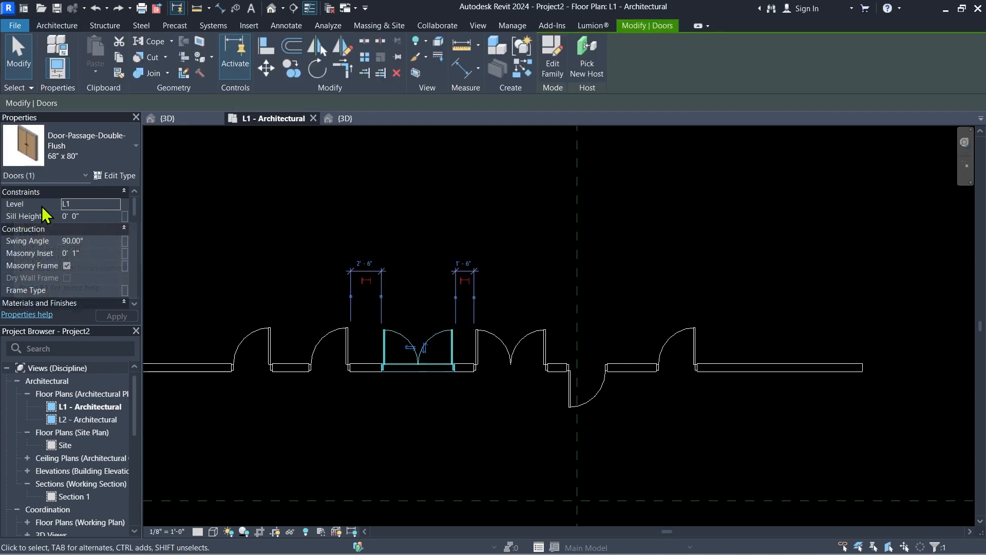
mouse_move(9, 215)
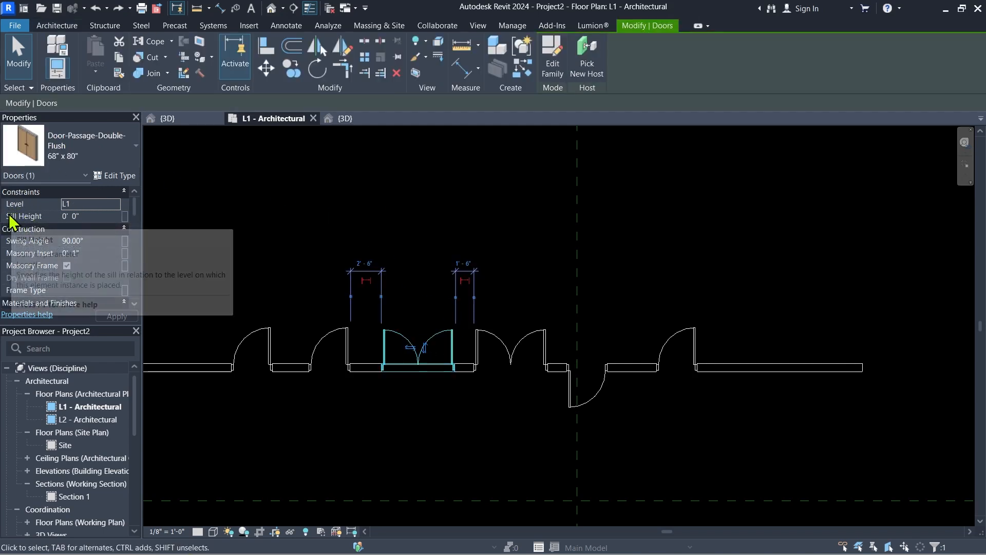
click(353, 118)
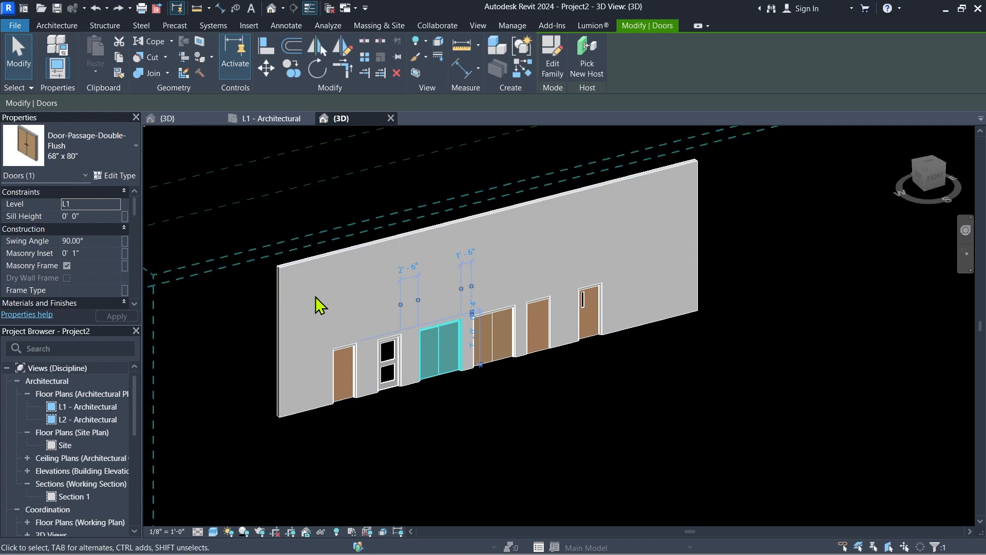
scroll(463, 385, up, 5)
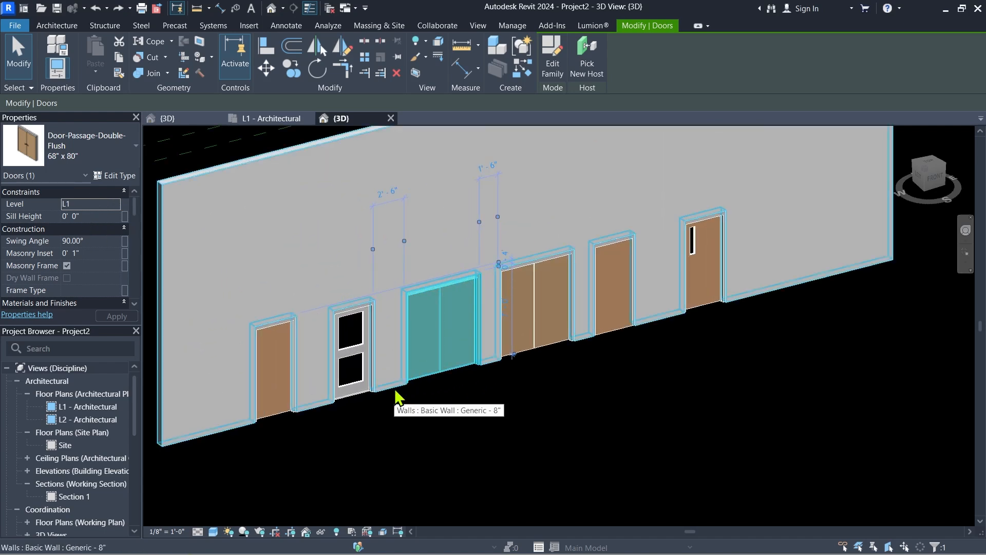
click(89, 216)
text(3)
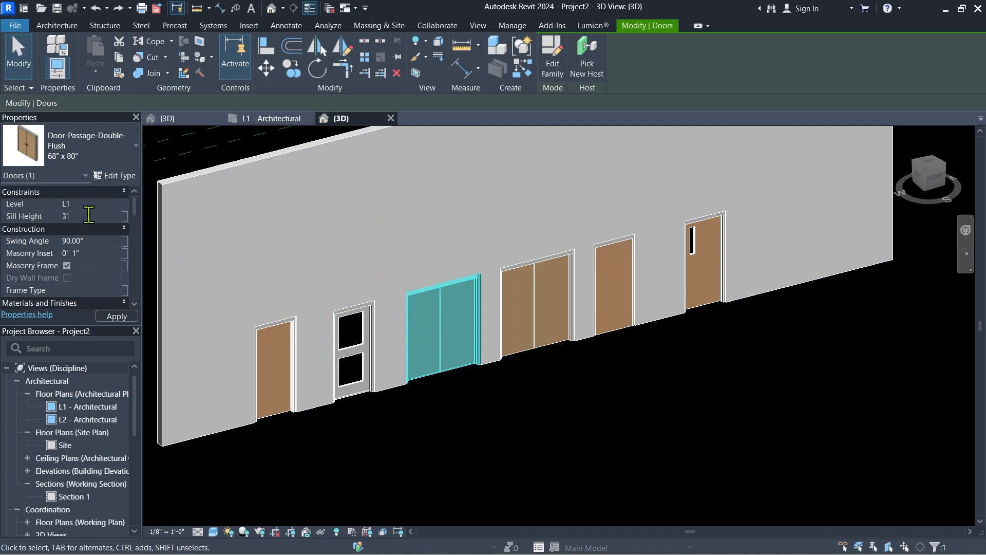
key(Return)
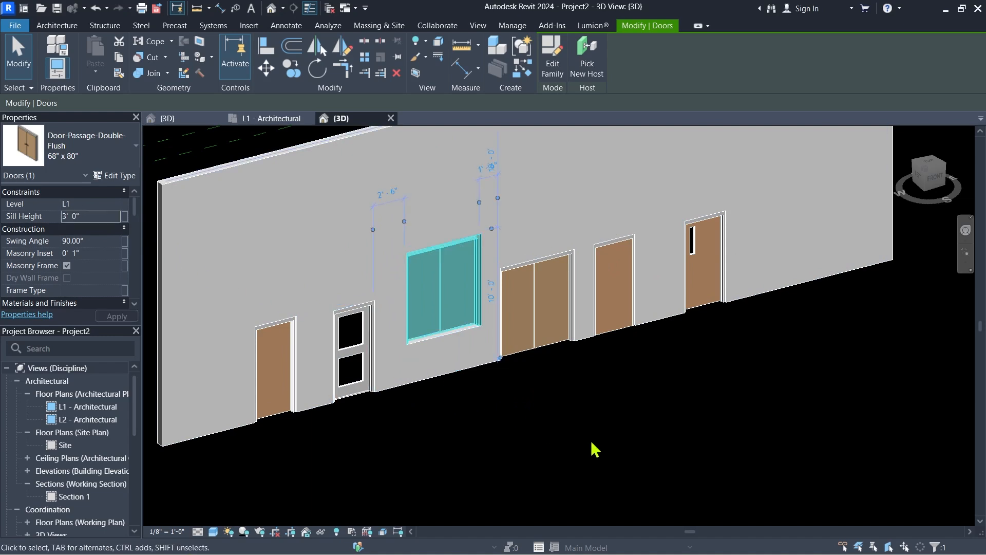
click(591, 449)
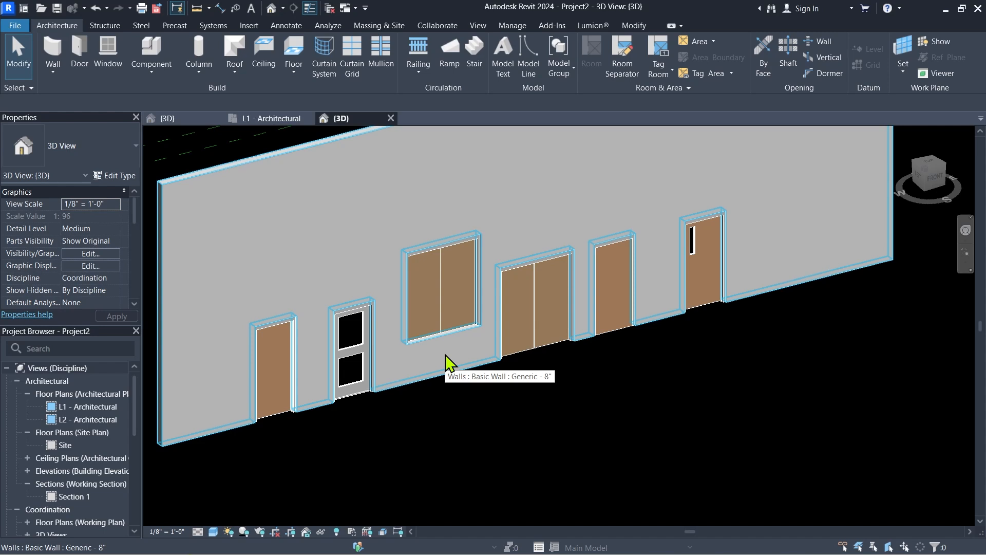
Set the raised double door's swing angle to 60 degrees in the L1 - Architectural plan and inspect its leaves
click(468, 304)
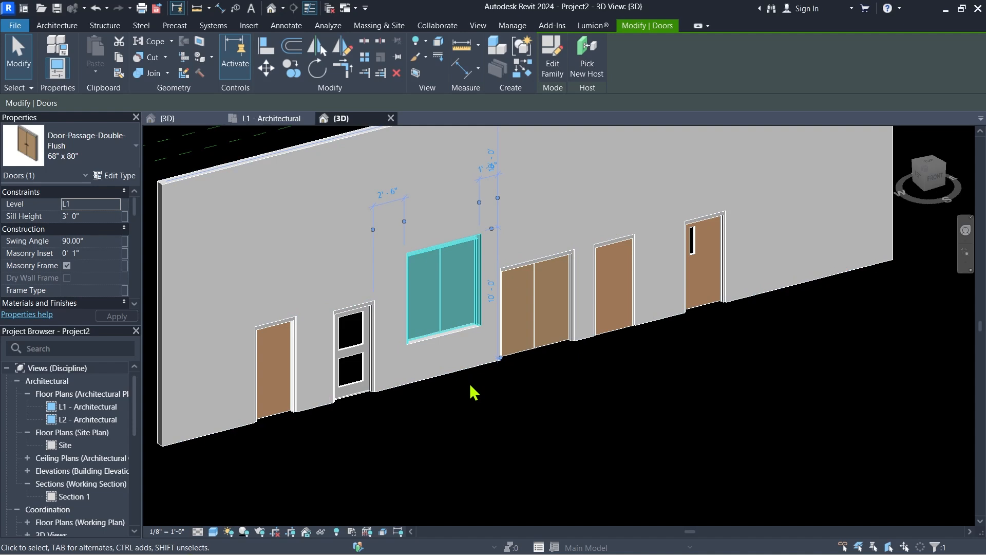
click(280, 118)
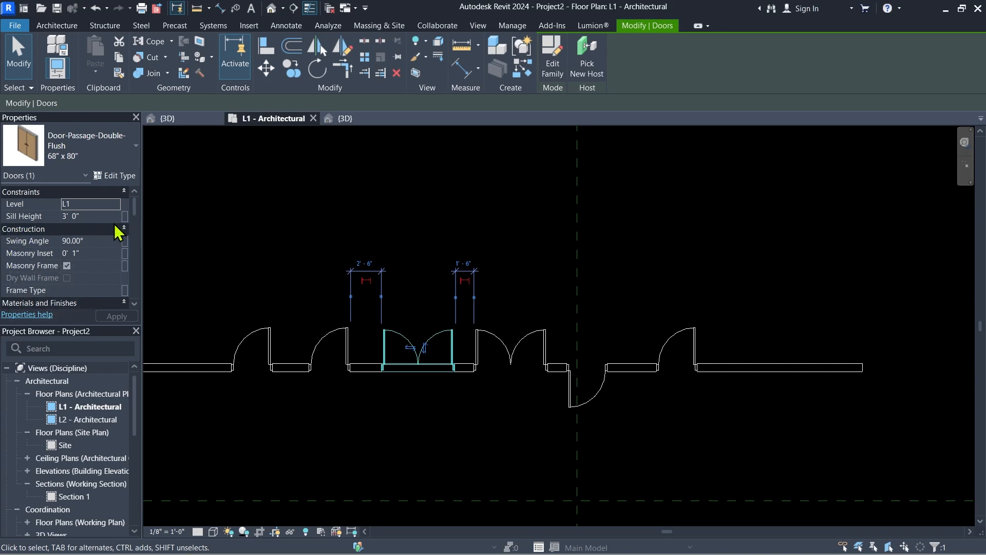
click(96, 244)
text(60)
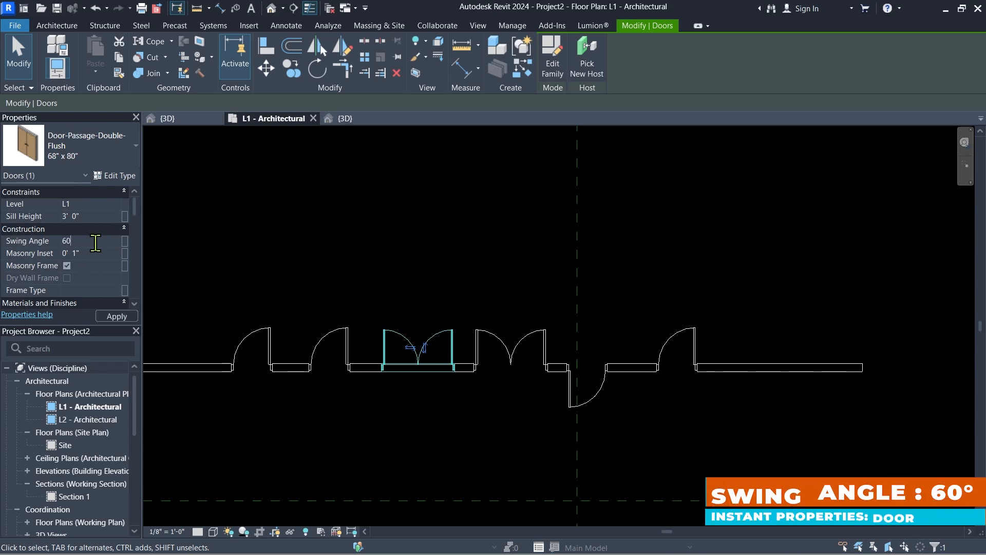
key(Return)
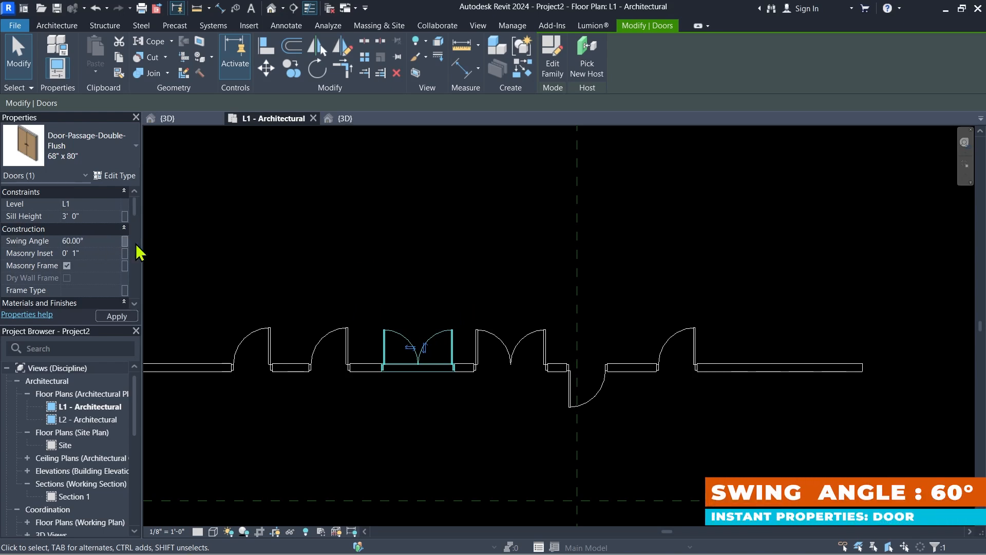
scroll(442, 343, up, 6)
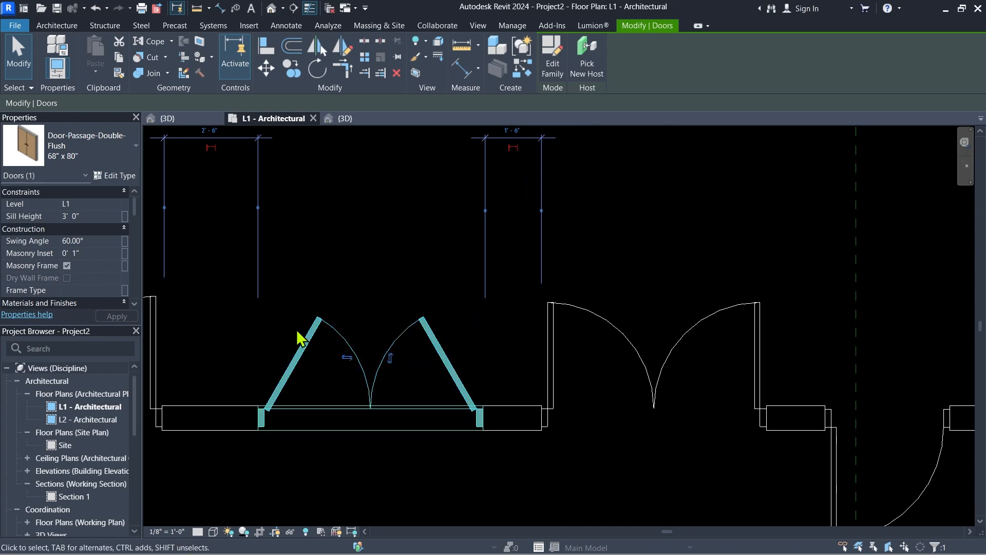
Compare the double door's plan display with swing angles of 90 and 60 degrees
click(97, 241)
text(90)
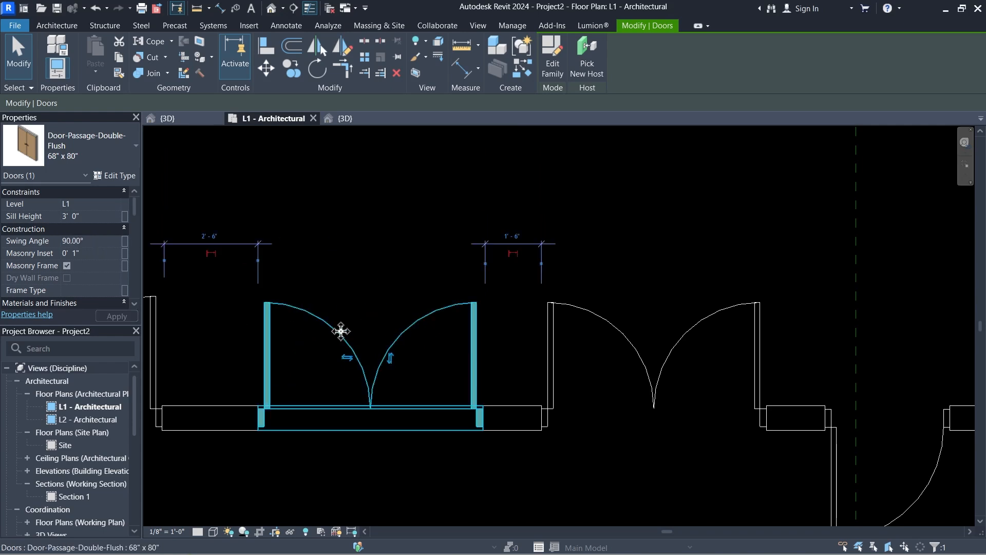
click(98, 240)
text(60)
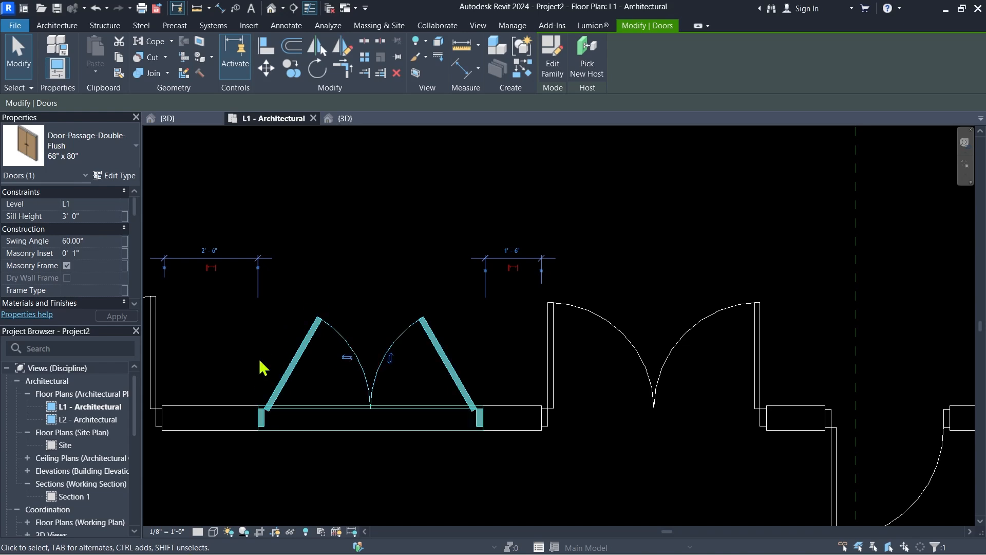
Set the double door's swing angle to 30 degrees, check it in plan, and return to the 3D view
click(104, 241)
text(30)
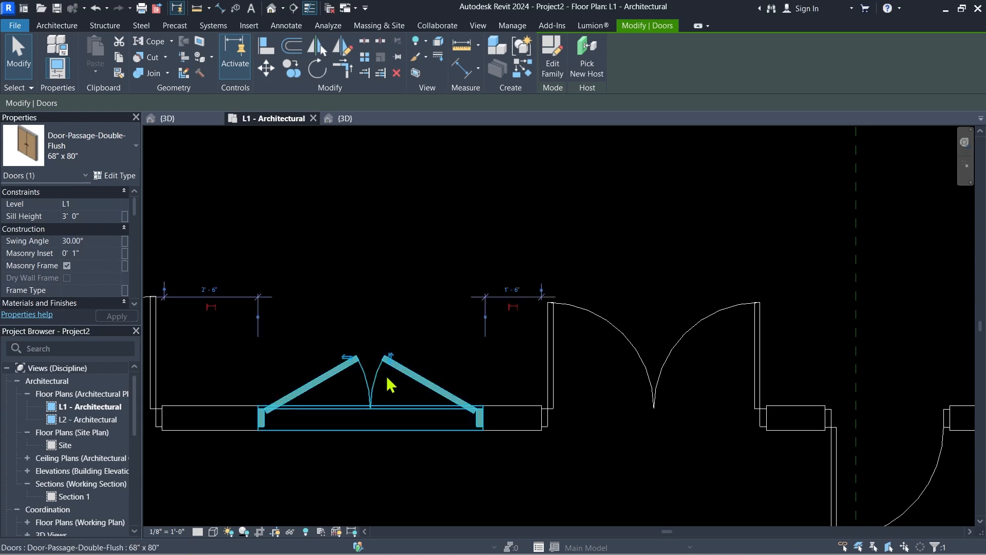
click(387, 302)
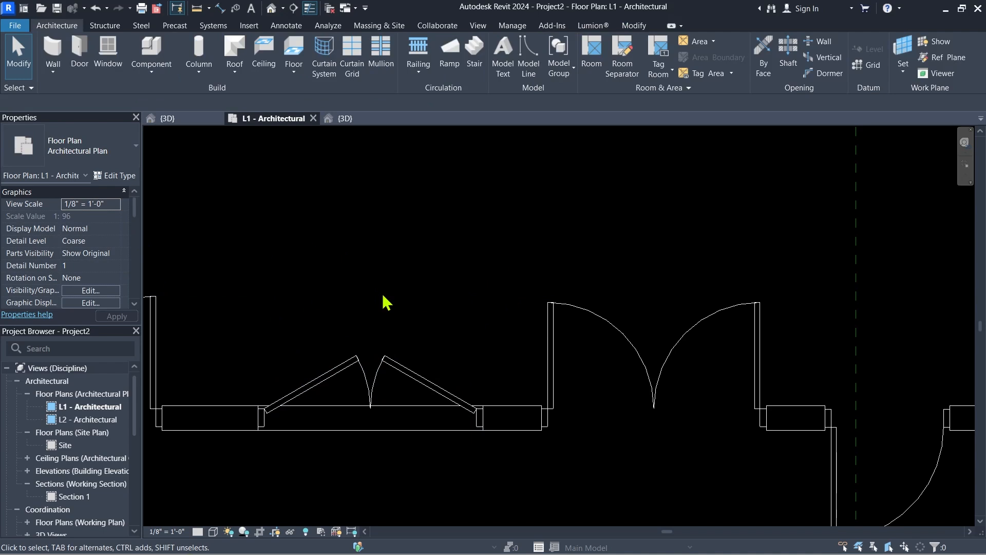
click(424, 375)
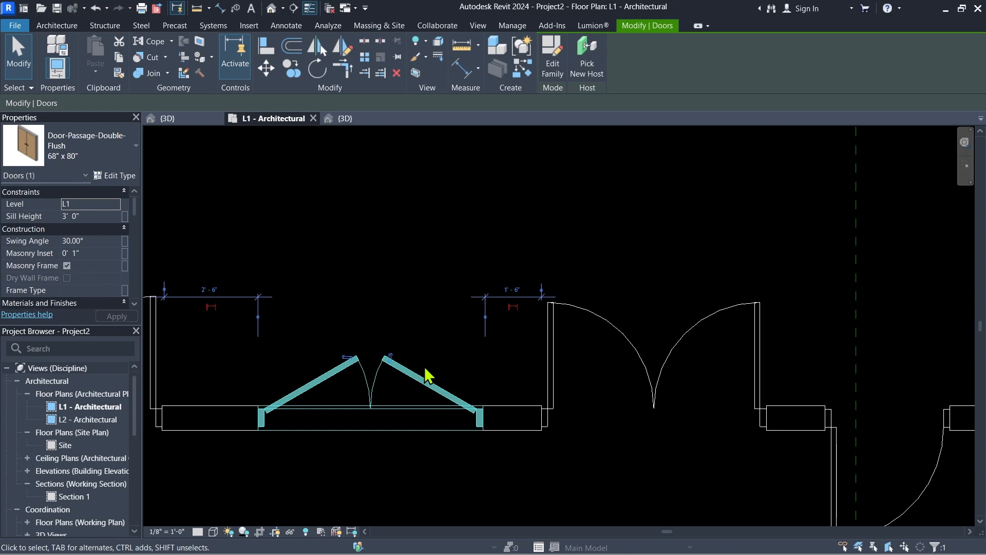
click(419, 269)
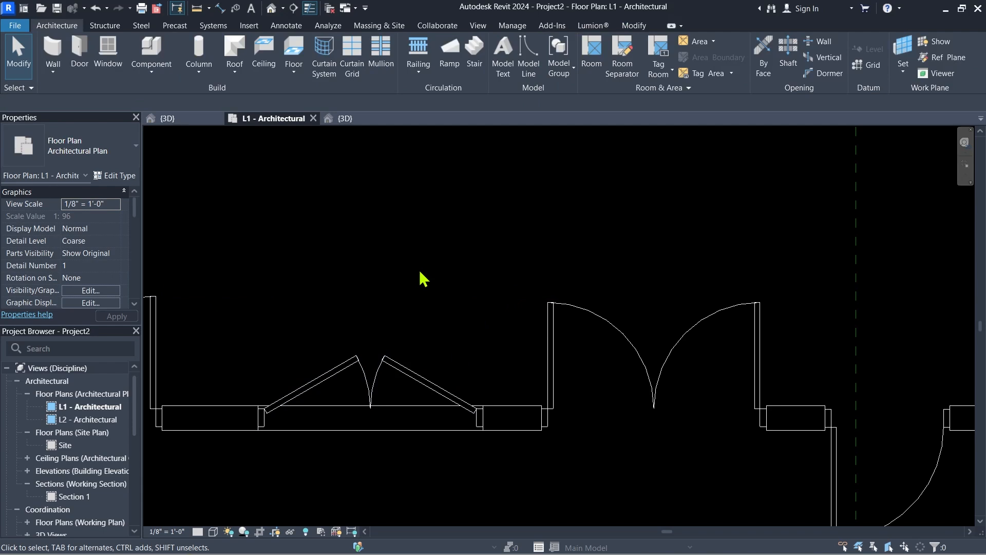
click(360, 117)
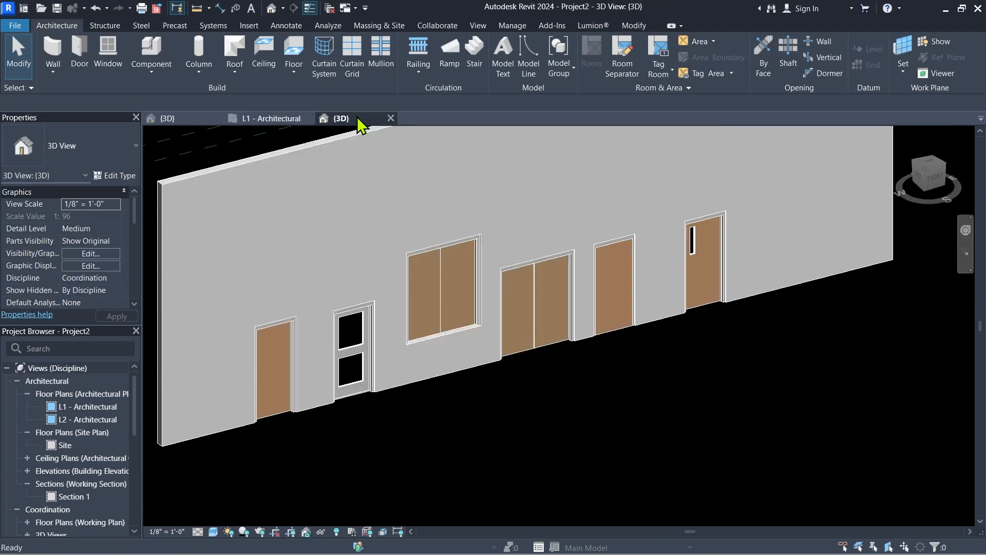